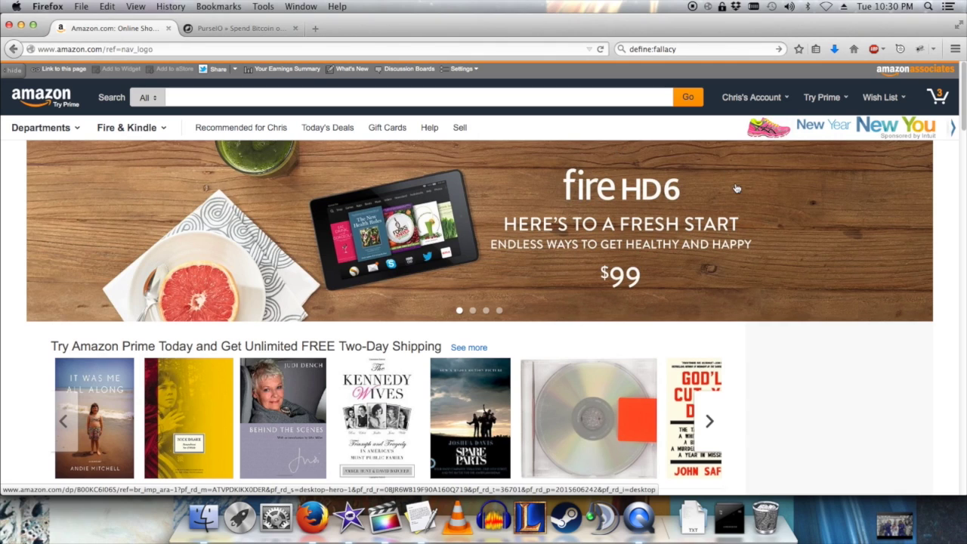
- Search Amazon for 'snack dispenser' and open the Snack Spout Food Dispenser ($11.99)
click(544, 102)
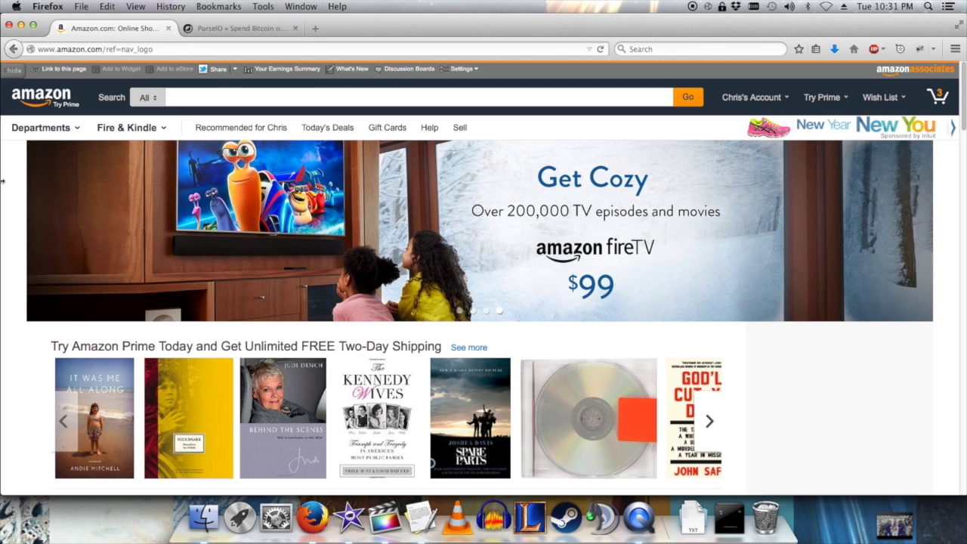
text(sna)
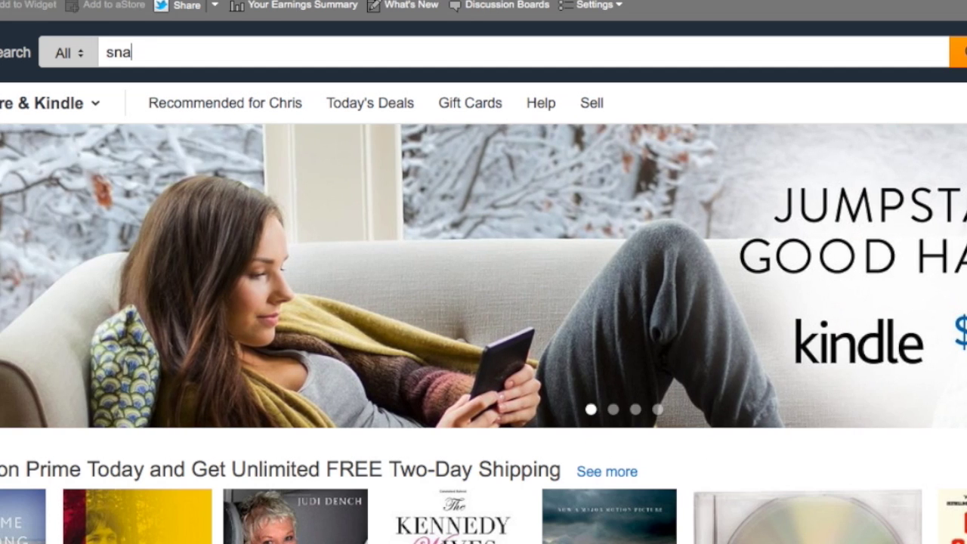
text(ck dispenser)
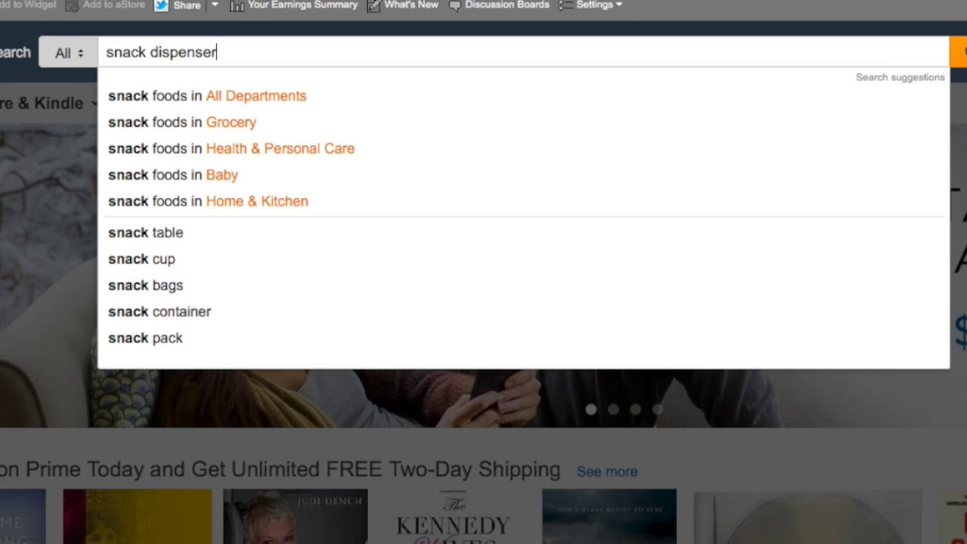
key(Return)
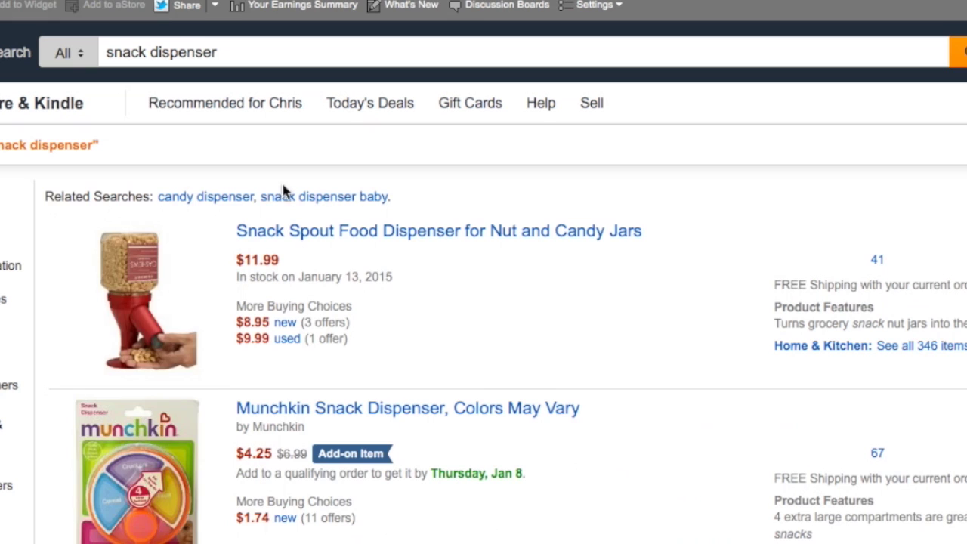
click(274, 232)
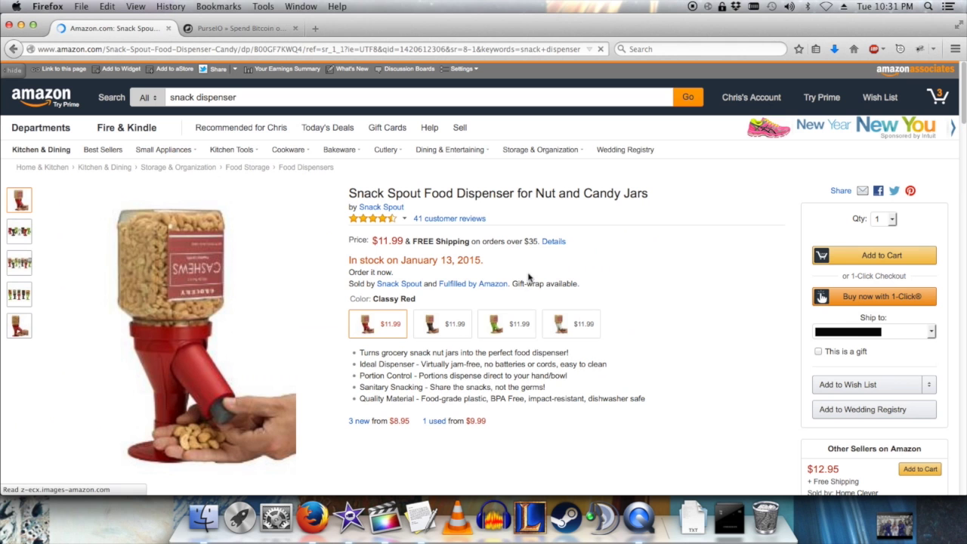
- Save the Party Green Snack Spout dispenser to a newly created wish list and view it
click(510, 334)
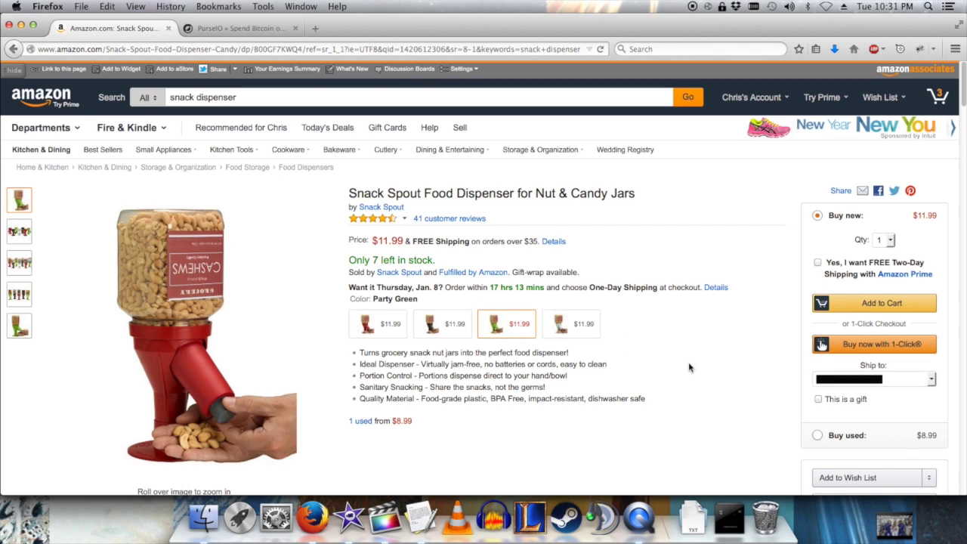
scroll(690, 361, down, 1)
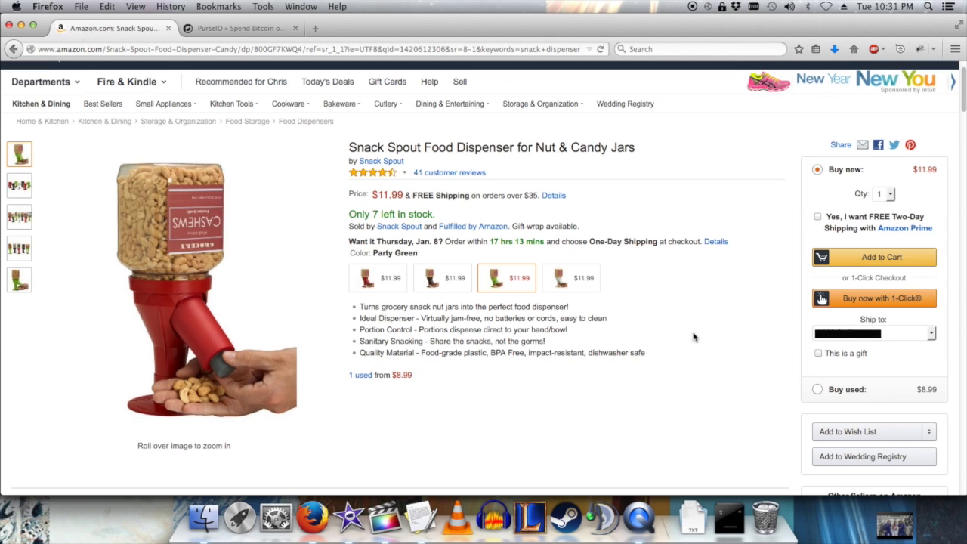
click(929, 432)
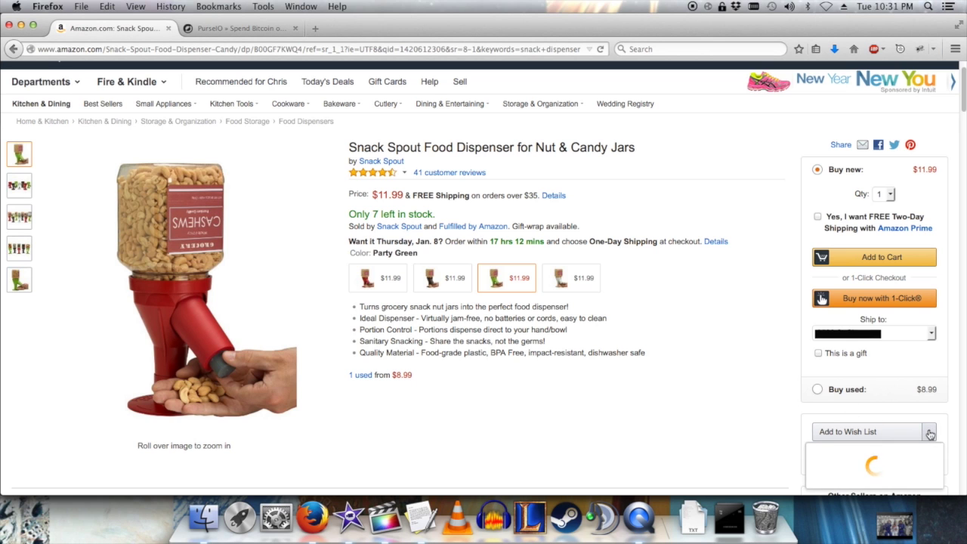
scroll(929, 432, down, 2)
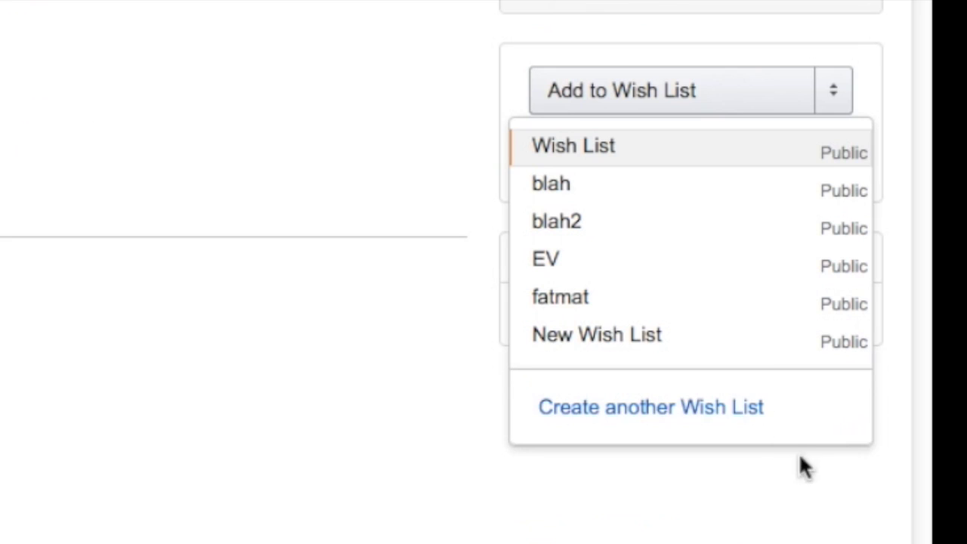
click(678, 411)
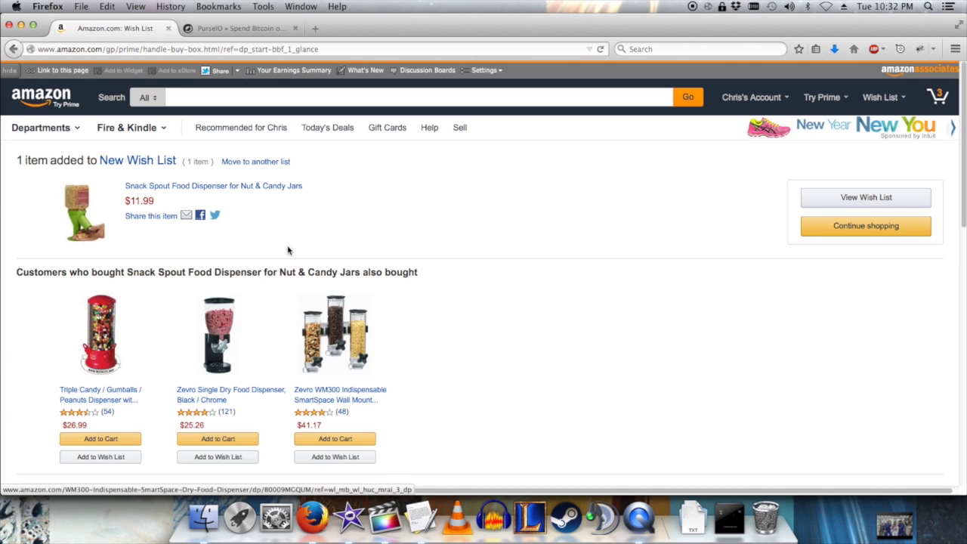
click(844, 204)
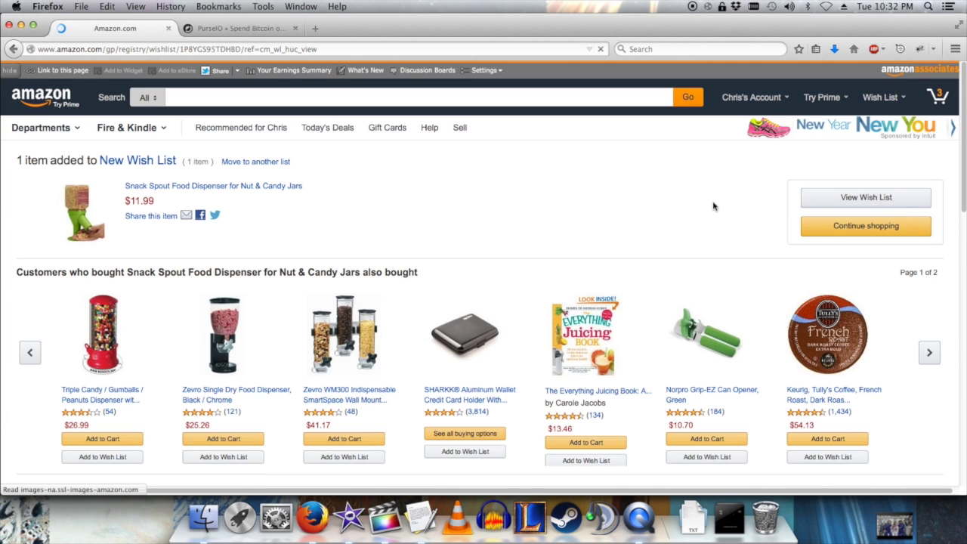
click(381, 236)
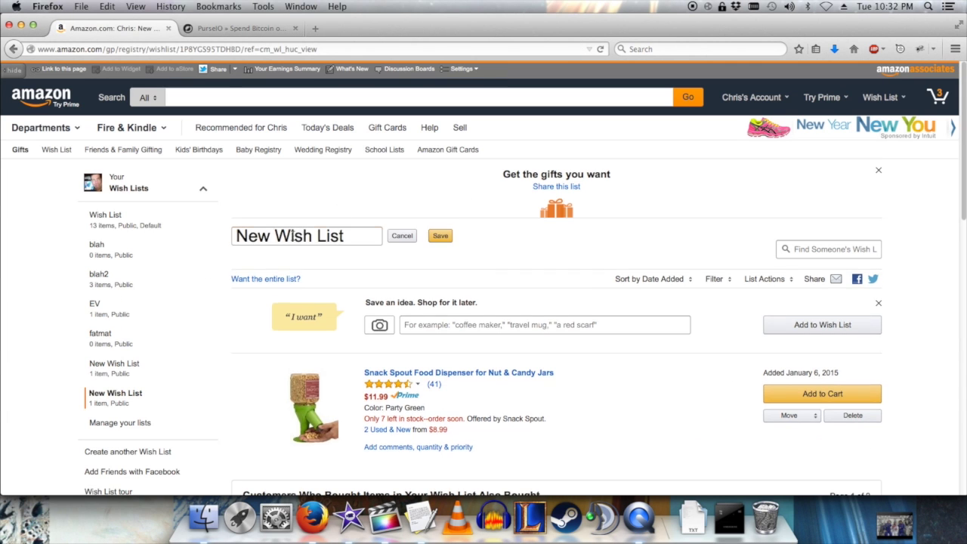
- Rename the wish list from 'New Wish List' to 'purse 101'
double_click(293, 236)
triple_click(308, 236)
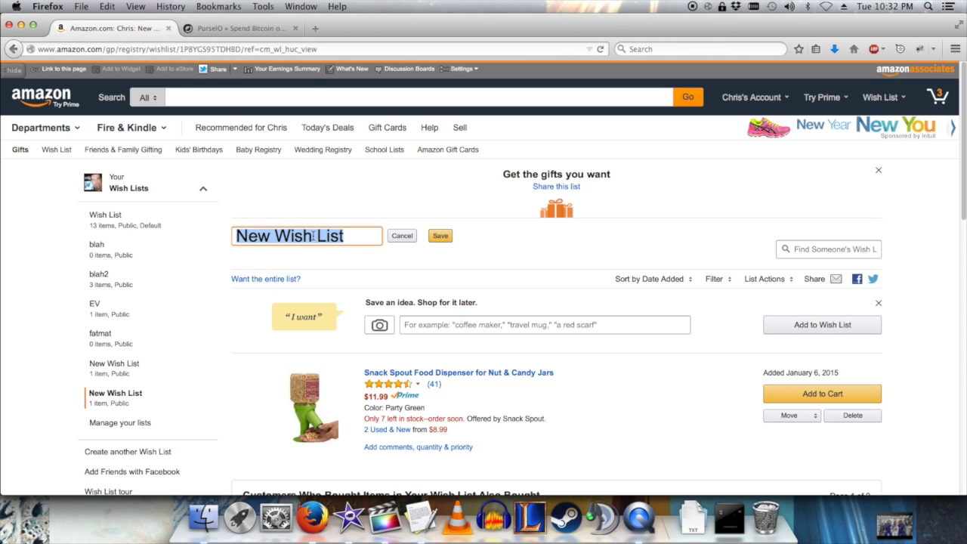
text(purse 101)
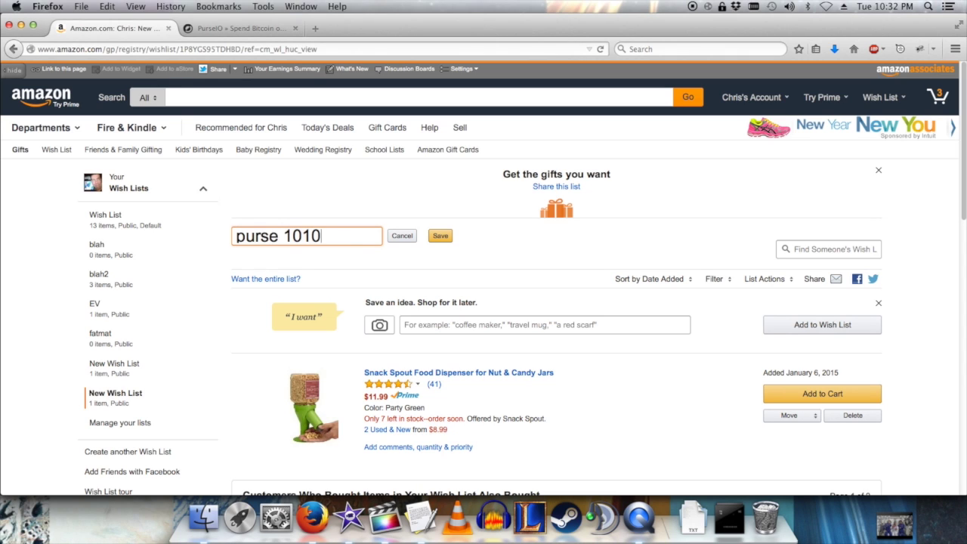
click(442, 236)
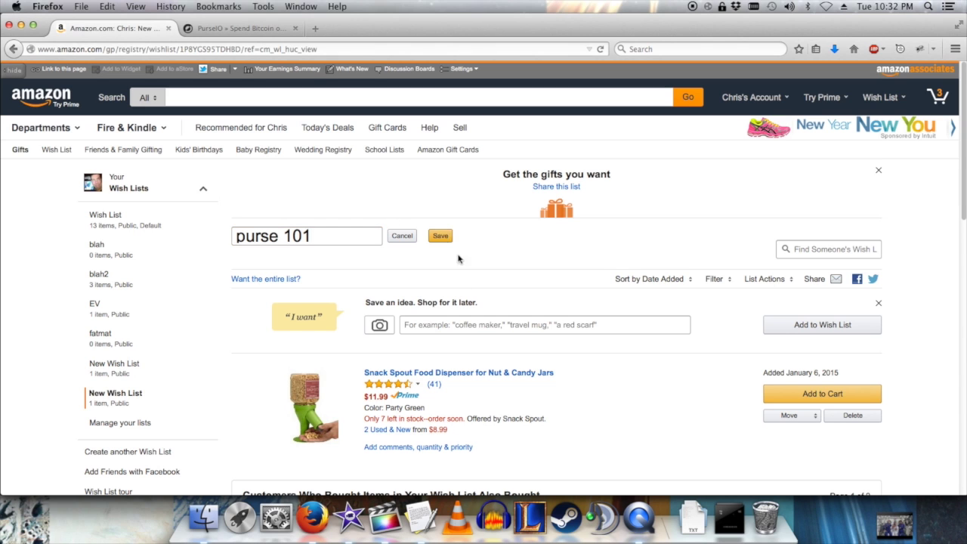
click(407, 370)
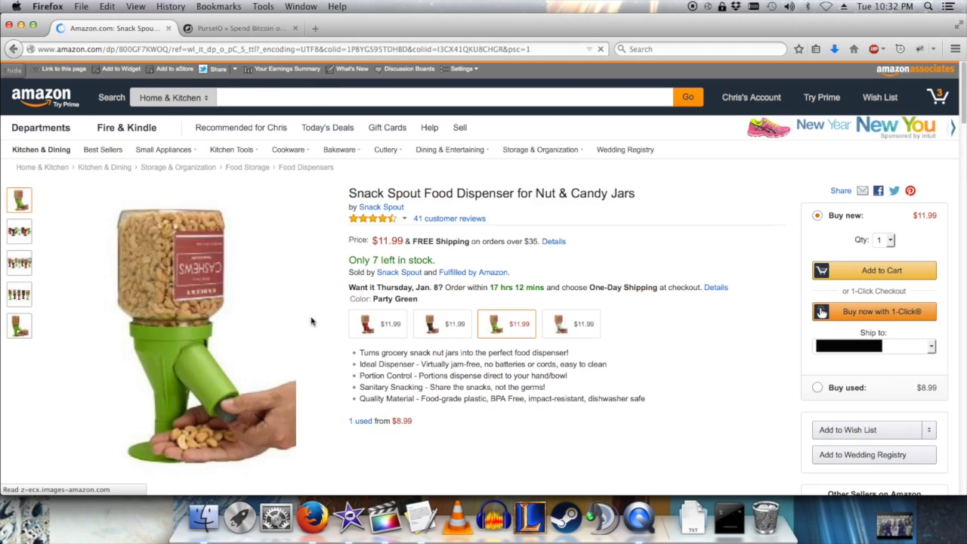
- Add the Classy Red Snack Spout dispenser to the purse 101 wish list
click(384, 325)
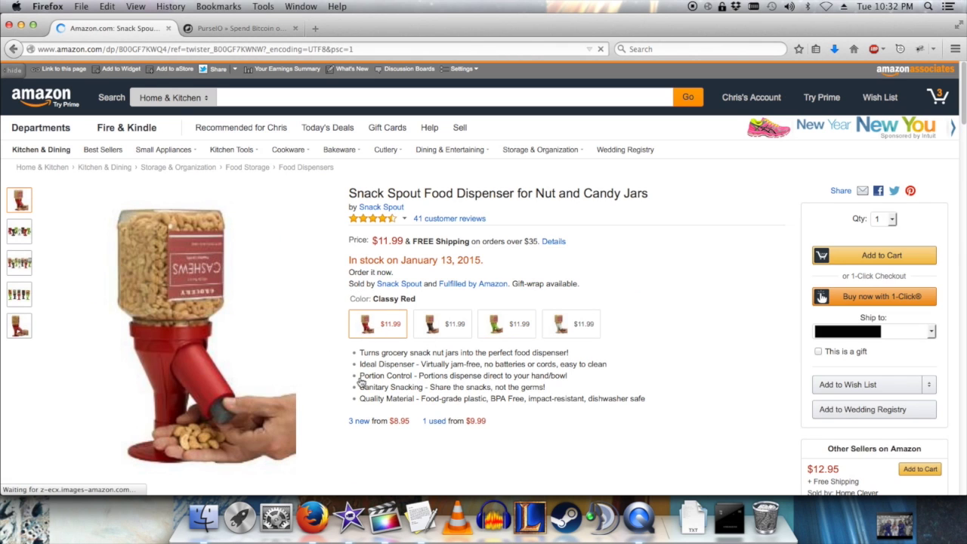
scroll(744, 403, down, 5)
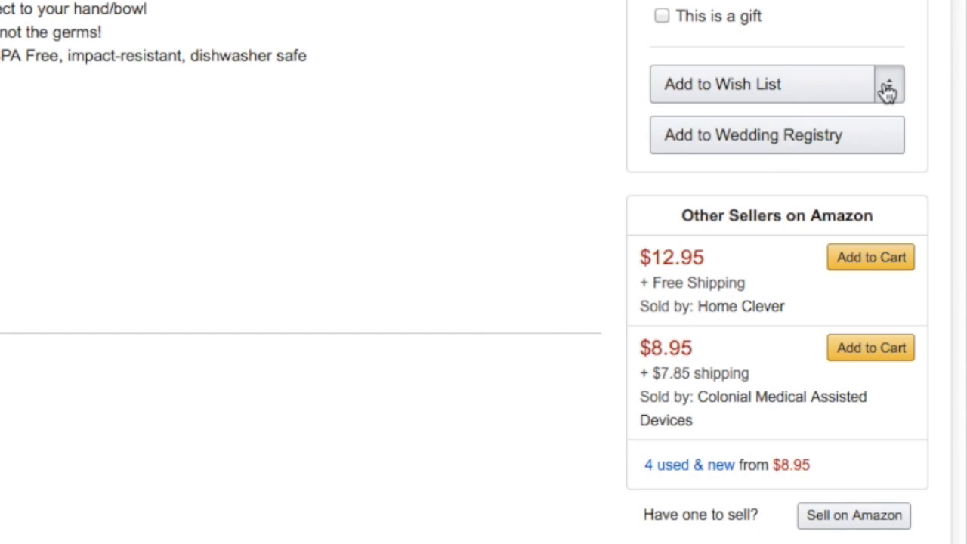
click(928, 243)
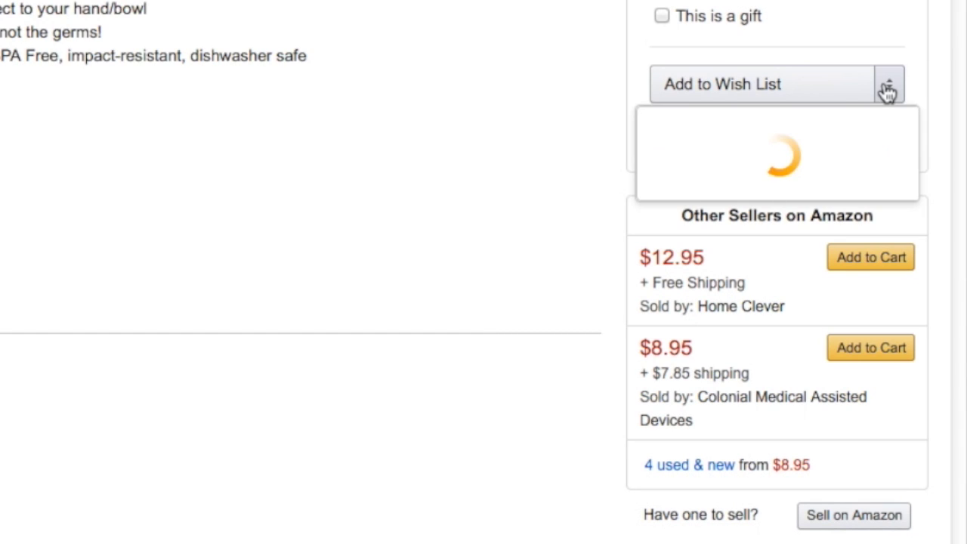
click(888, 89)
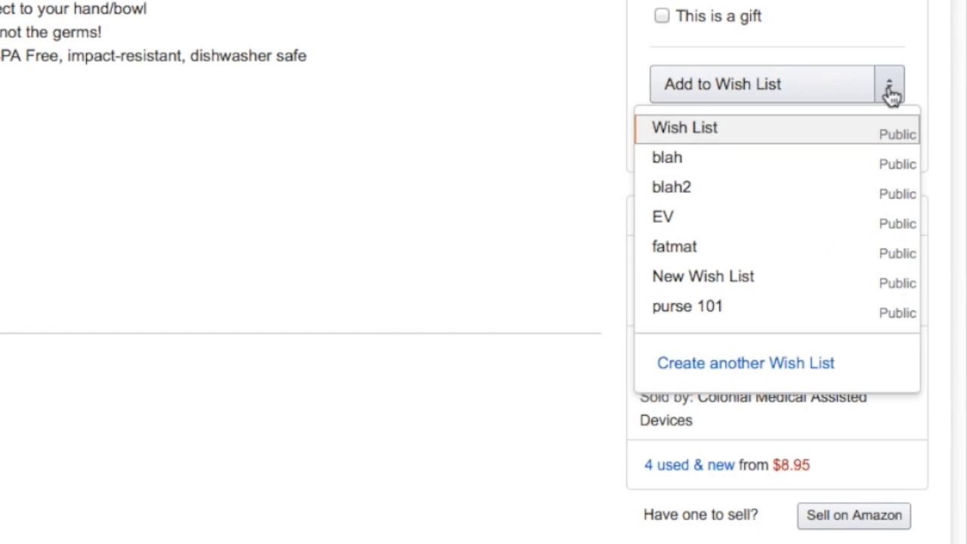
click(701, 317)
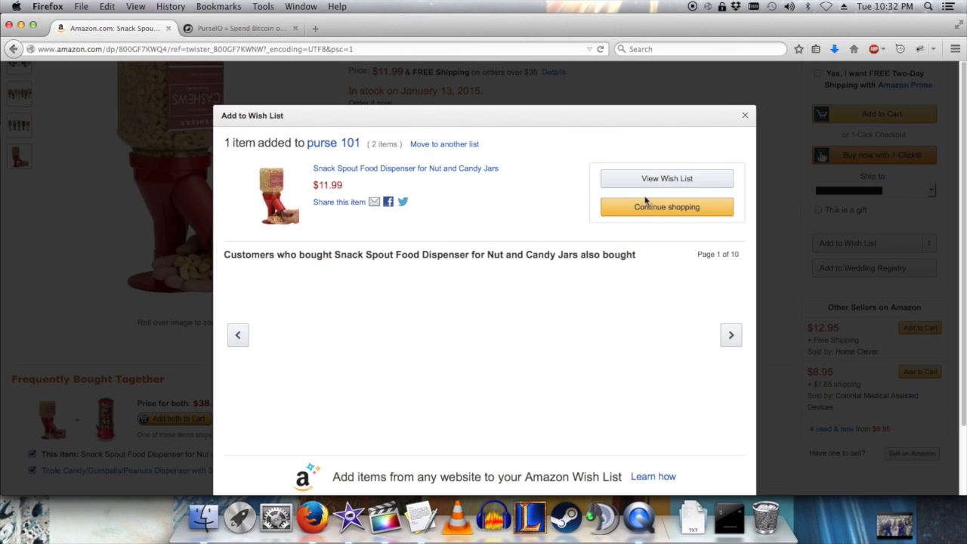
click(744, 117)
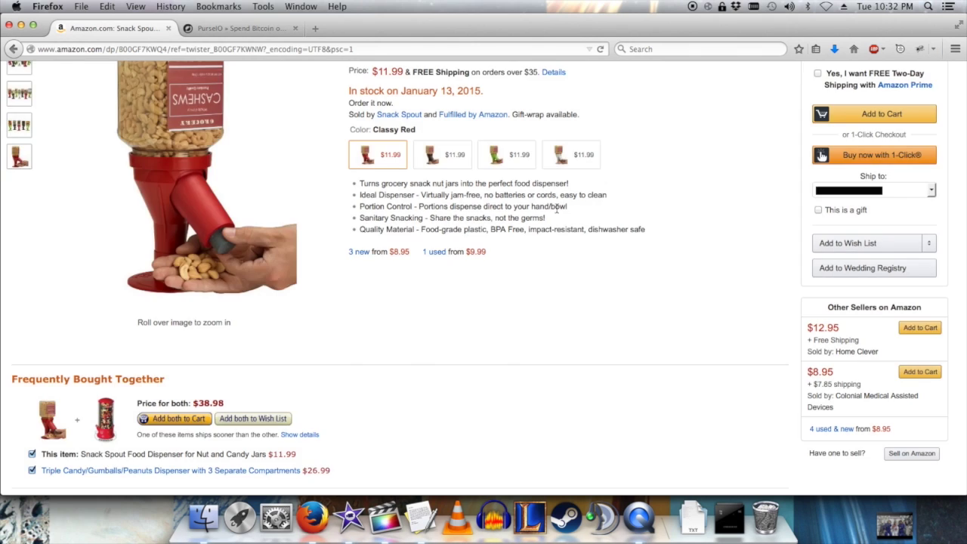
scroll(330, 102, up, 5)
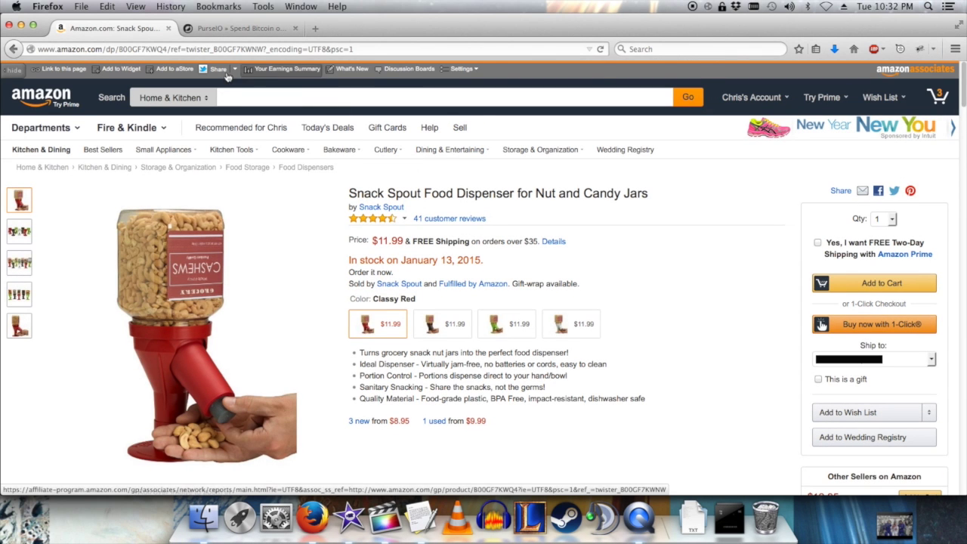
- Search All Departments for 'servo' and open the BotBrain Continuous Rotation Robotics Servo
click(182, 98)
scroll(213, 135, up, 2)
scroll(156, 103, up, 1)
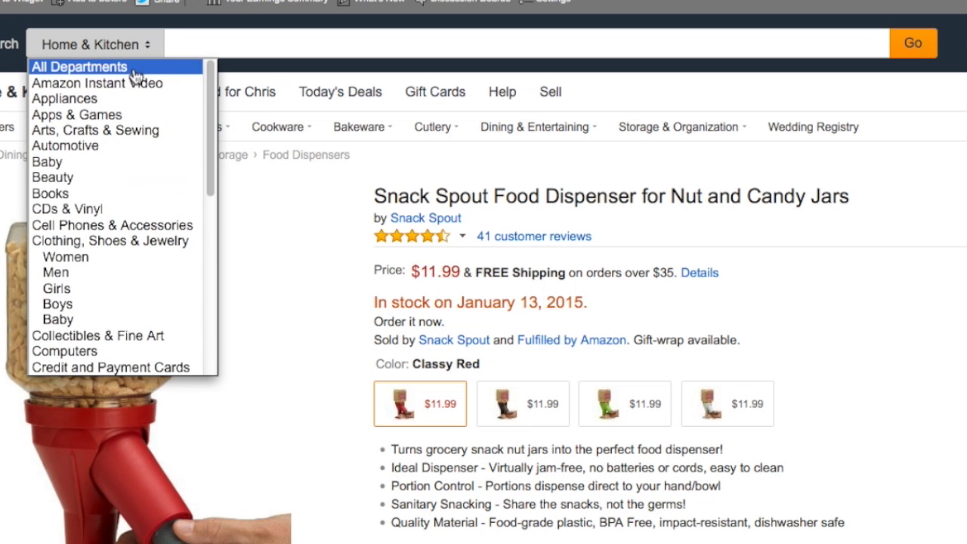
click(79, 66)
text(servo)
key(Return)
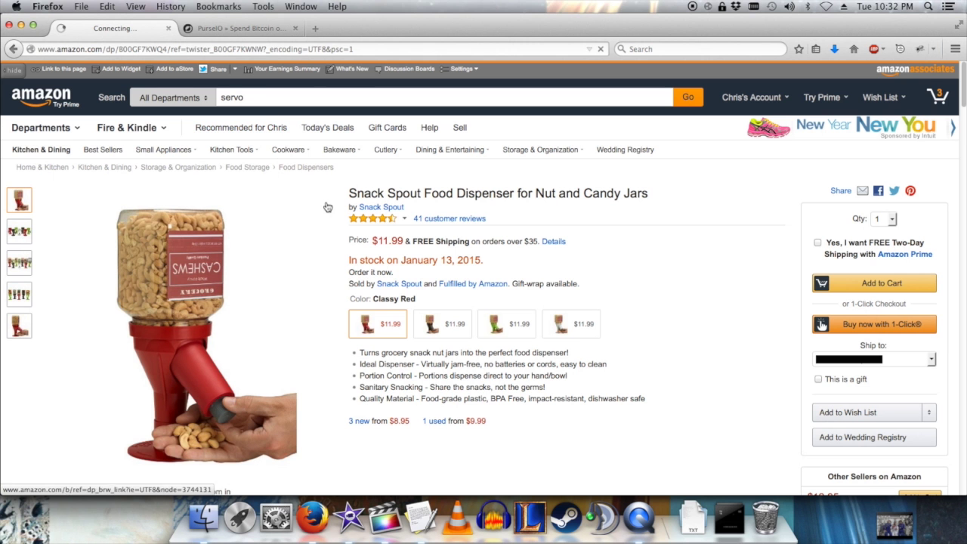
scroll(345, 242, down, 15)
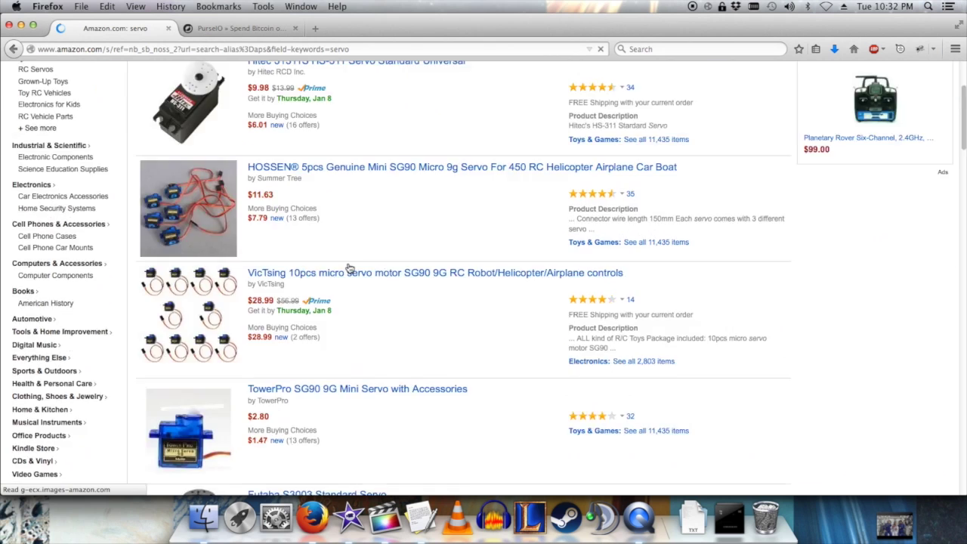
scroll(349, 266, down, 12)
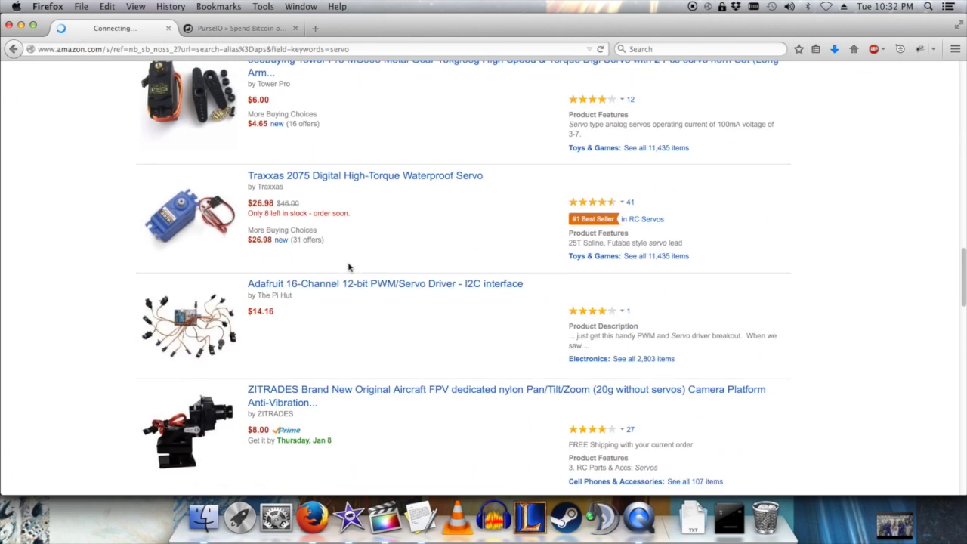
scroll(346, 266, down, 1)
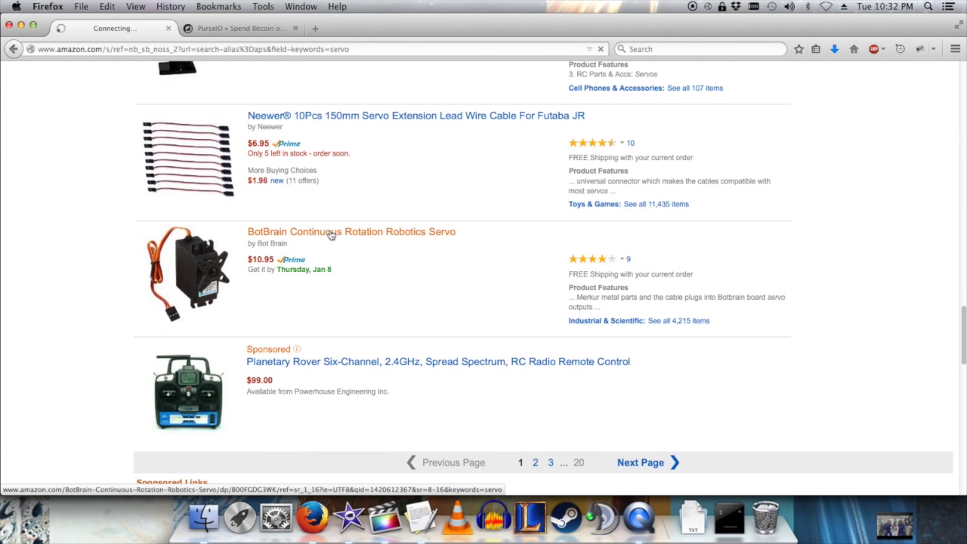
click(330, 233)
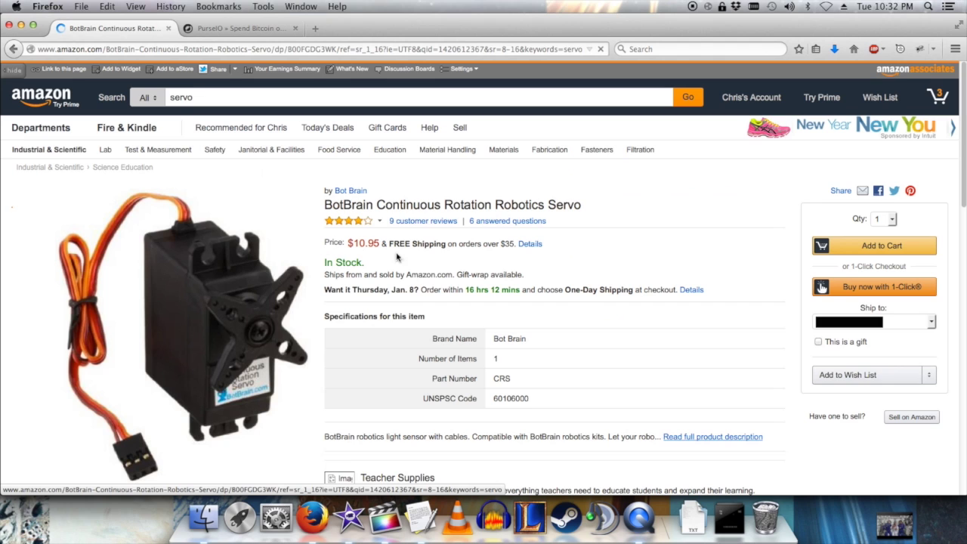
- Add the BotBrain servo ($10.95) to the purse 101 wish list
click(930, 378)
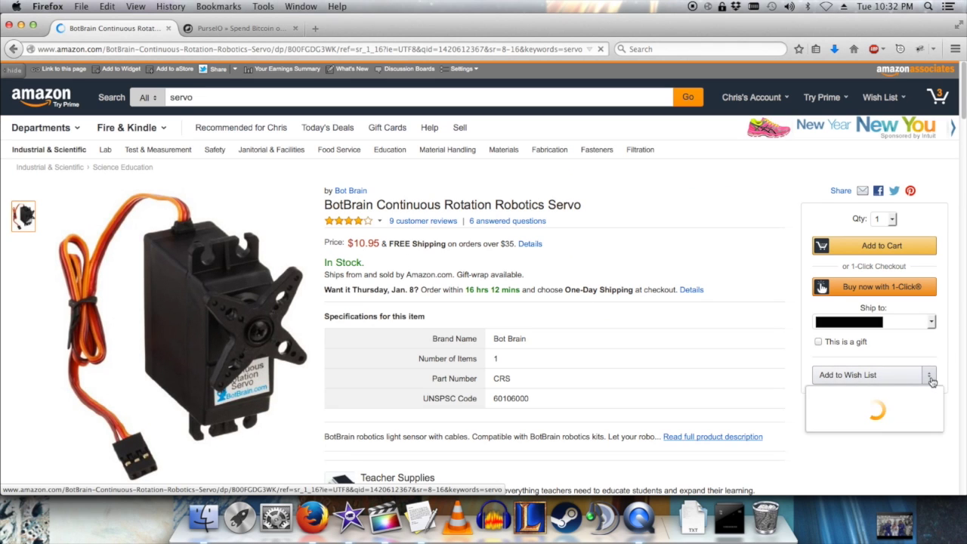
scroll(930, 384, down, 3)
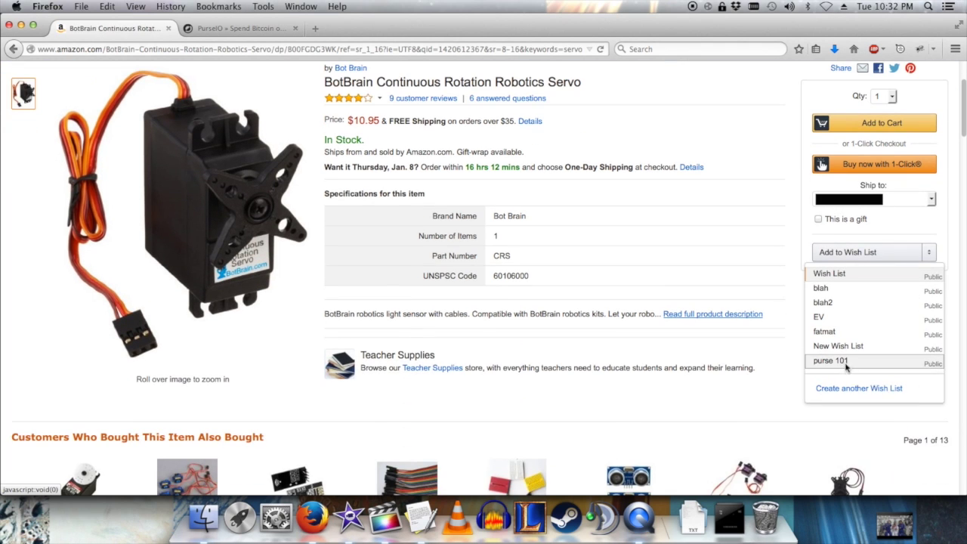
click(846, 368)
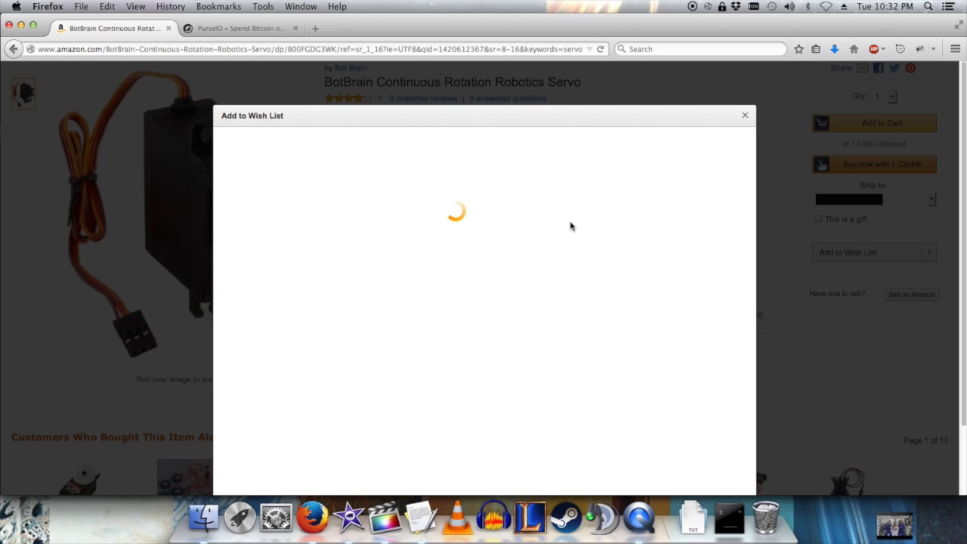
click(671, 185)
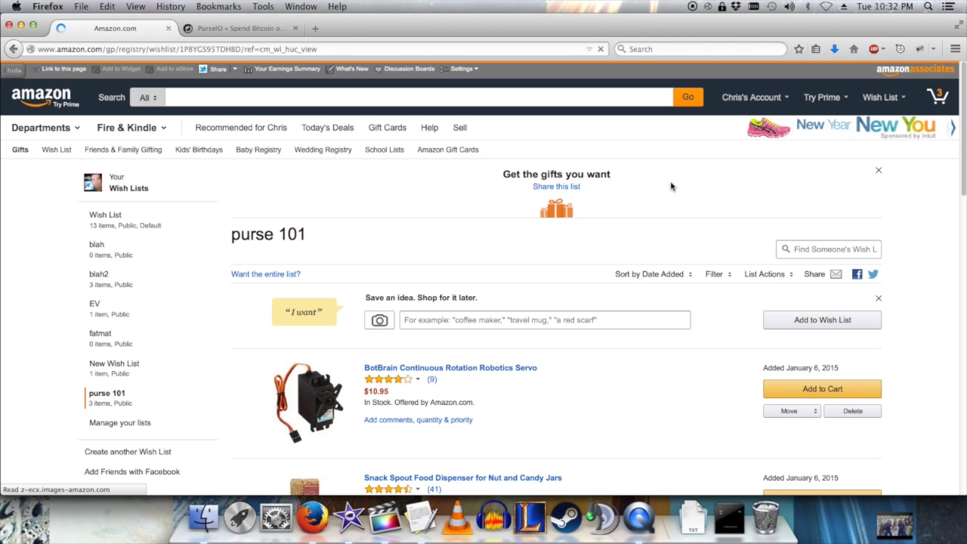
- Set the BotBrain servo's wanted quantity in purse 101 to 2
scroll(671, 196, down, 5)
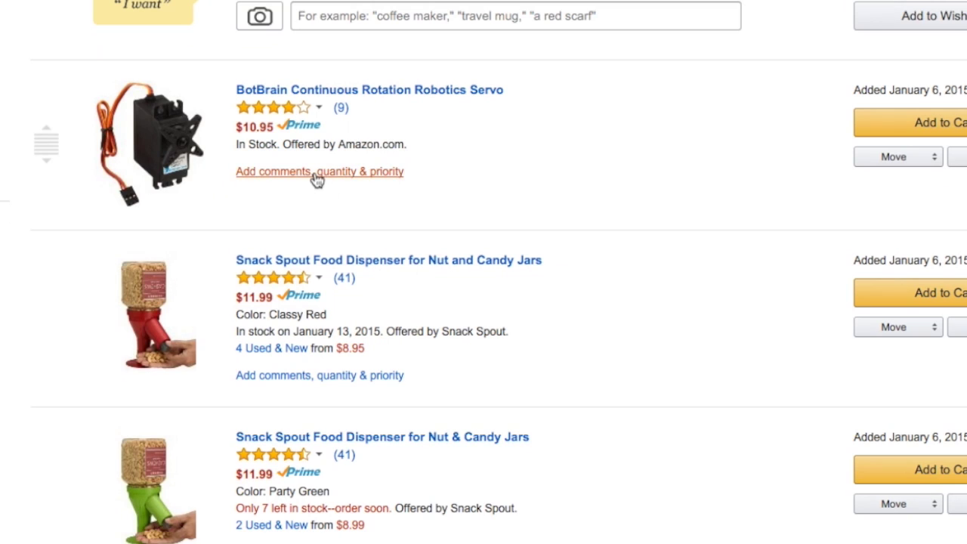
click(317, 177)
click(546, 427)
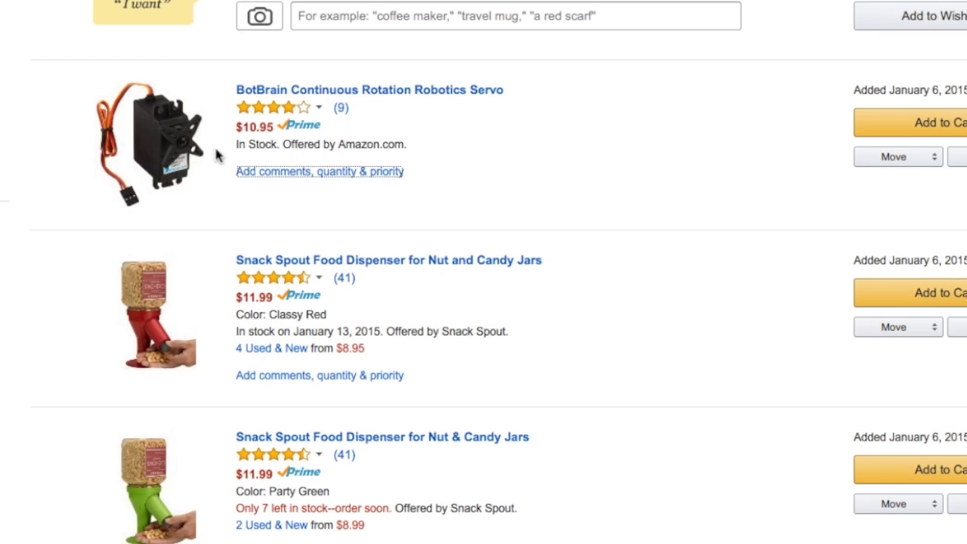
click(370, 182)
double_click(526, 350)
text(2)
click(597, 411)
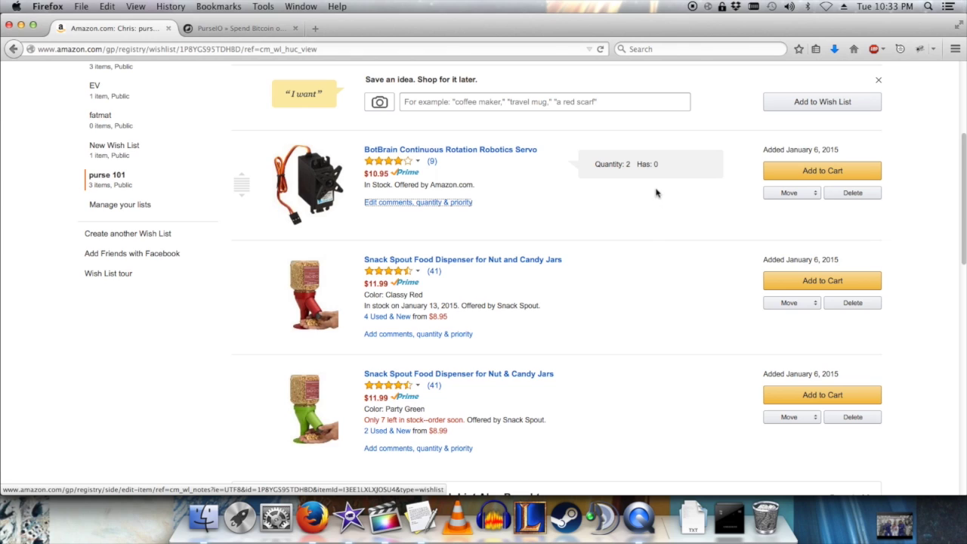
click(223, 30)
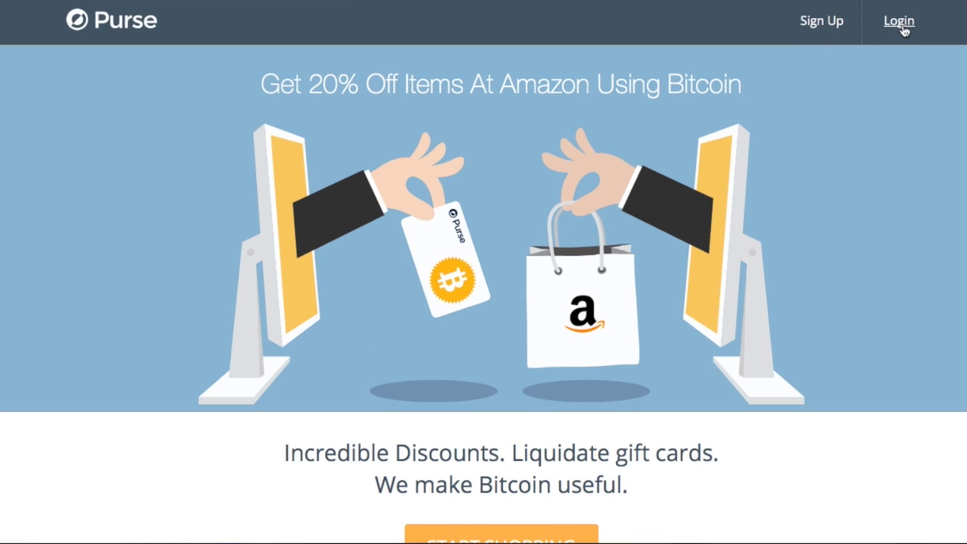
- Log in to Purse.io with the pre-filled credentials
click(899, 21)
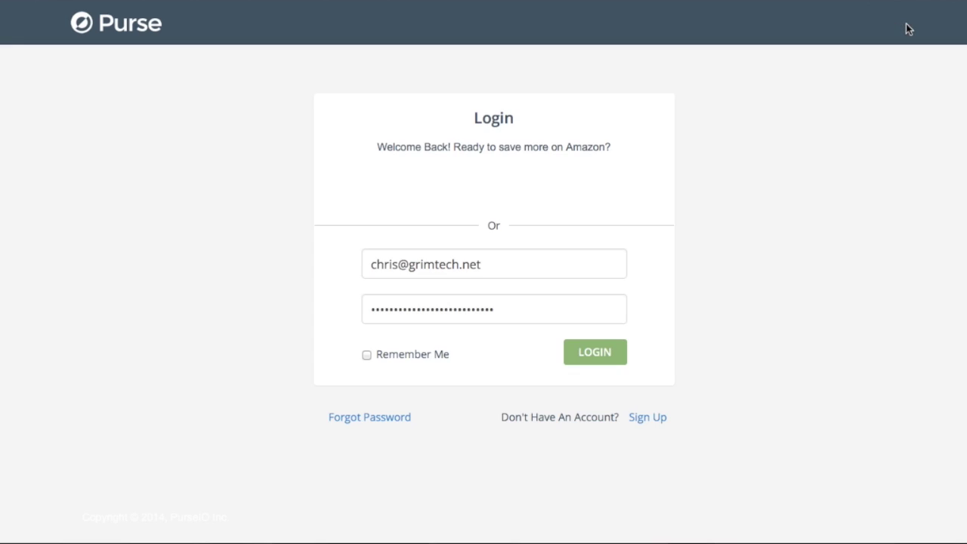
click(596, 353)
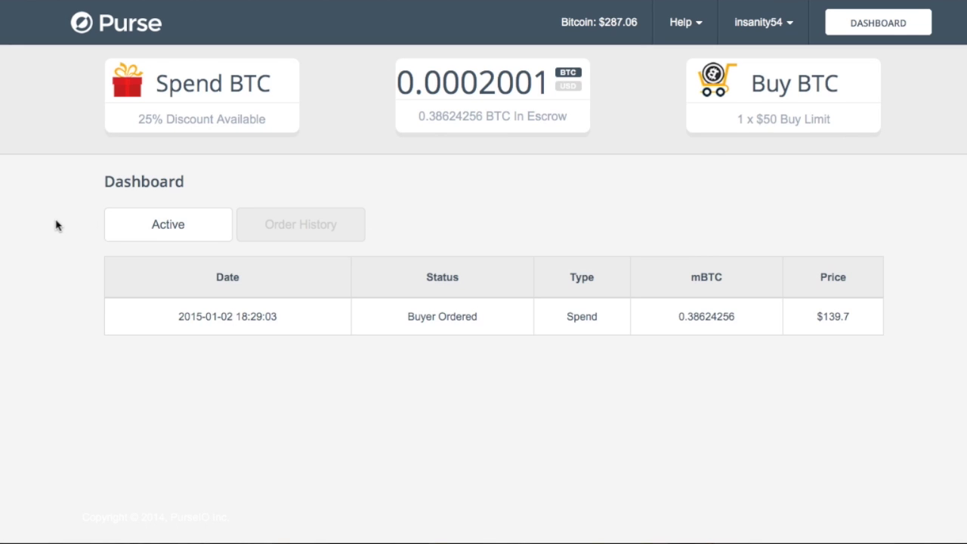
click(265, 118)
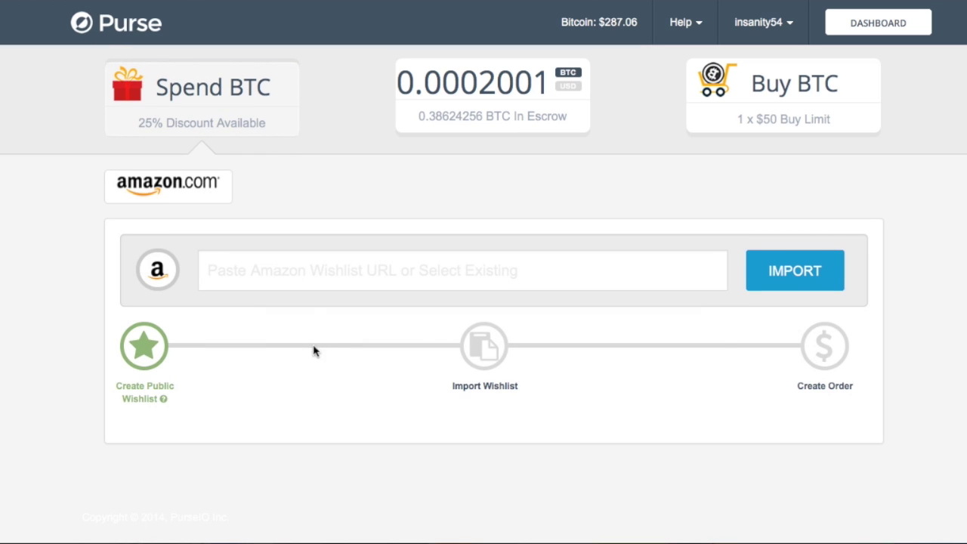
- Check Purse's saved wish list suggestions and the Amazon wish list page's address
click(317, 281)
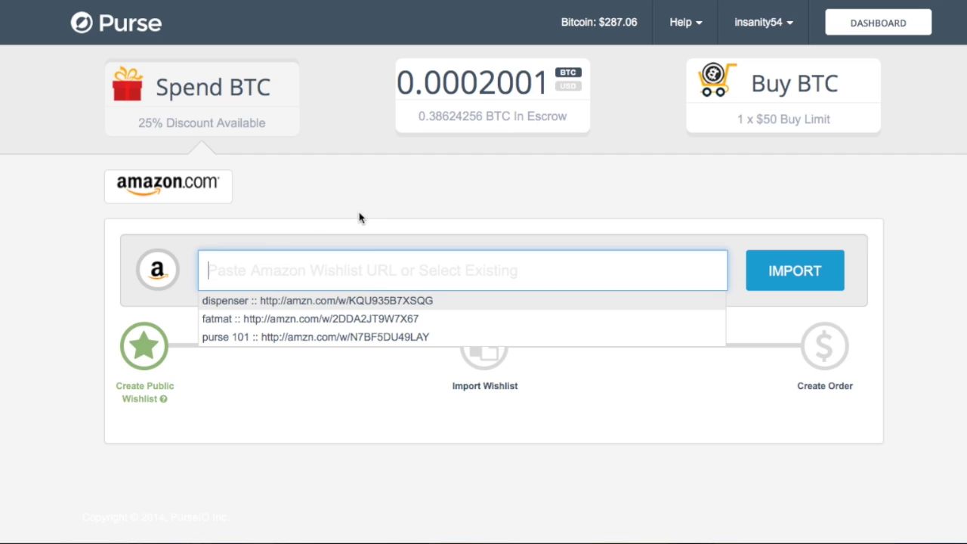
click(374, 228)
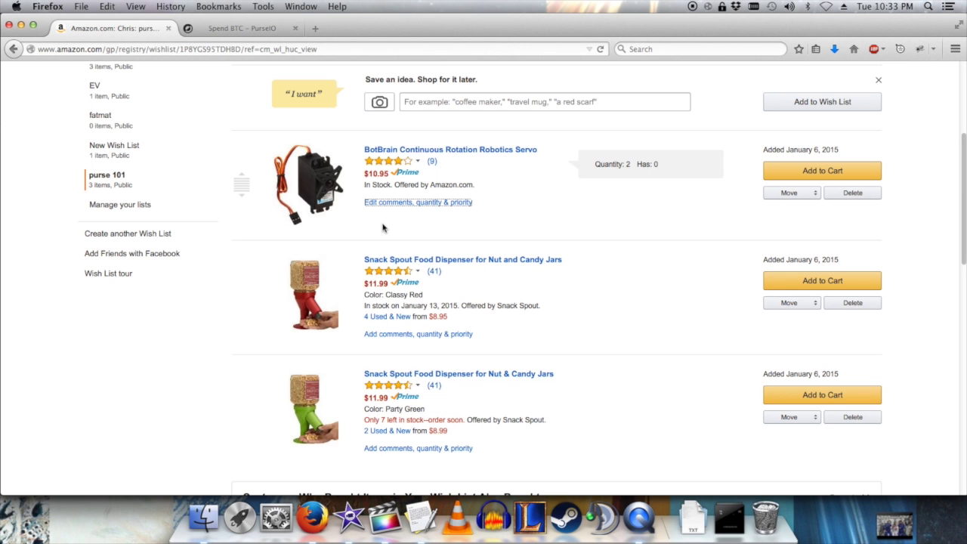
scroll(603, 260, up, 3)
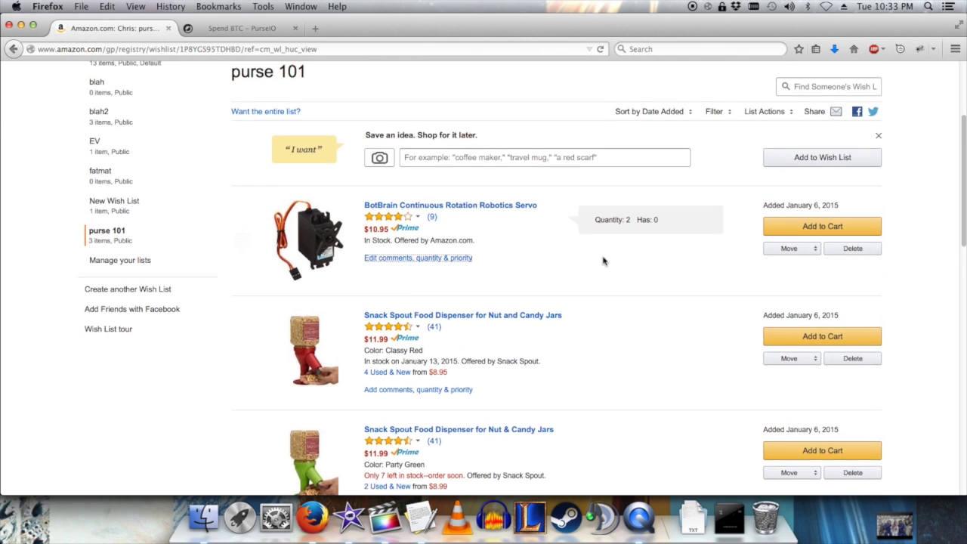
click(242, 48)
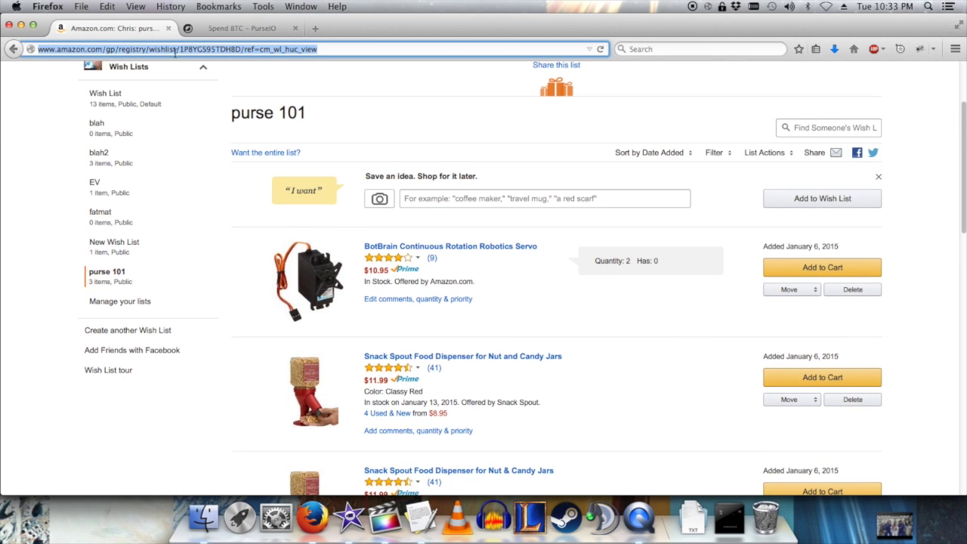
scroll(372, 97, up, 2)
click(443, 186)
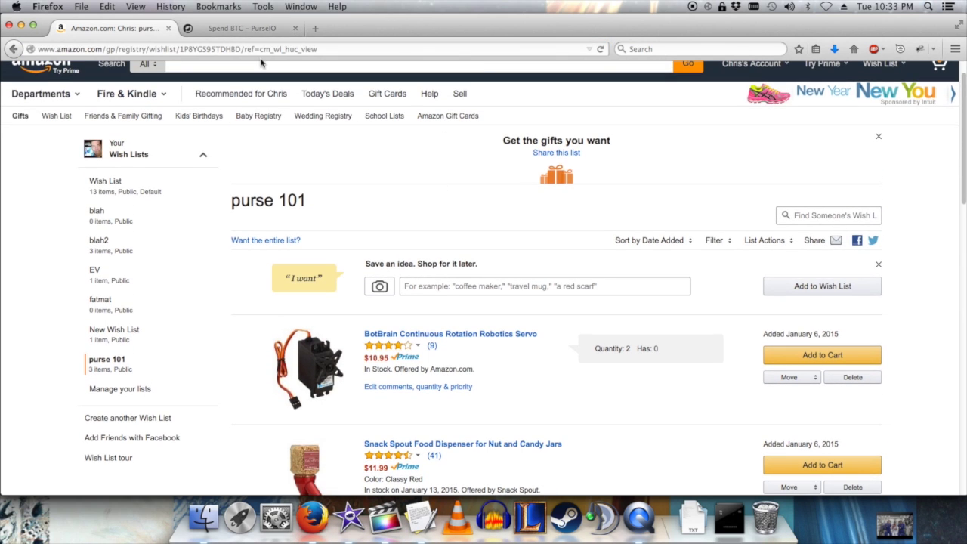
scroll(739, 264, down, 2)
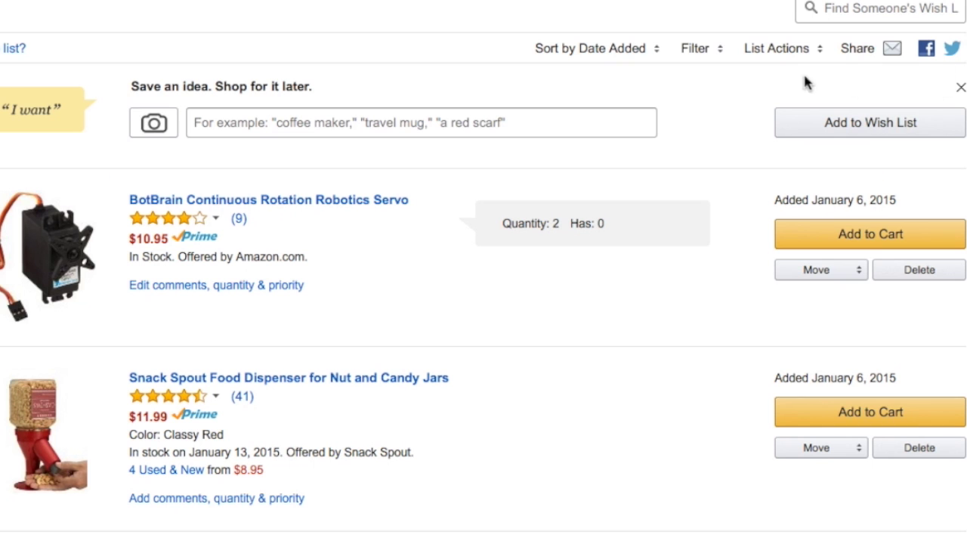
- Copy the purse 101 share link and paste it into Purse's Amazon wishlist URL field
click(856, 55)
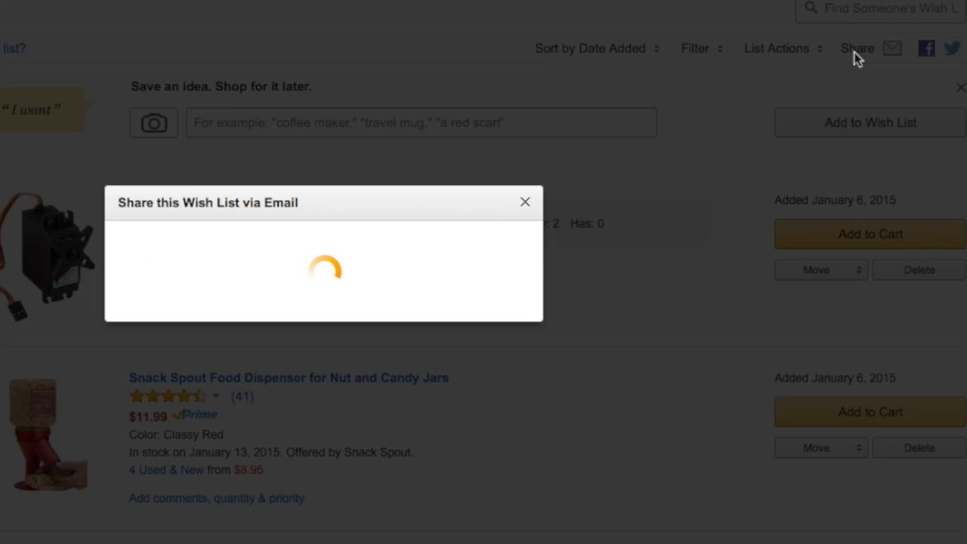
drag(224, 149, 464, 153)
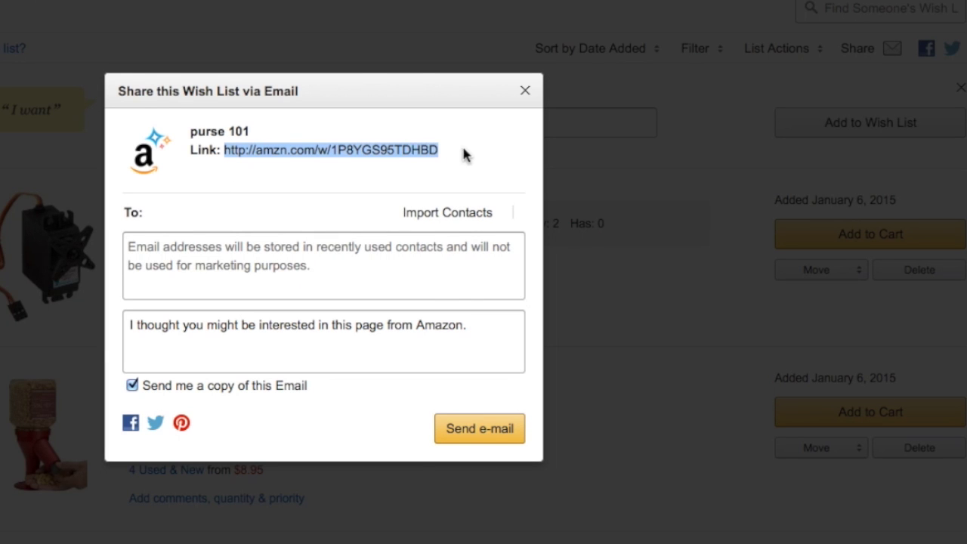
right_click(406, 152)
click(470, 288)
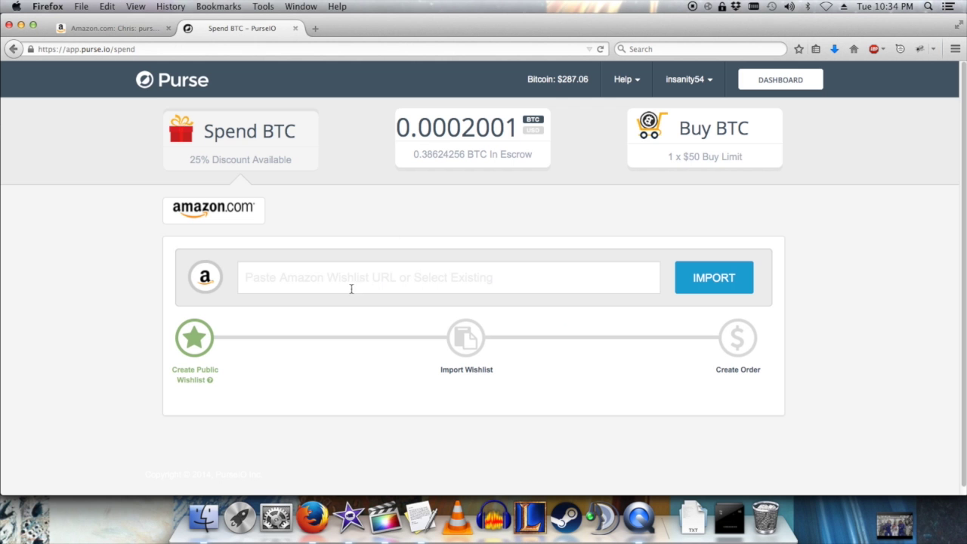
click(329, 285)
key(super+v)
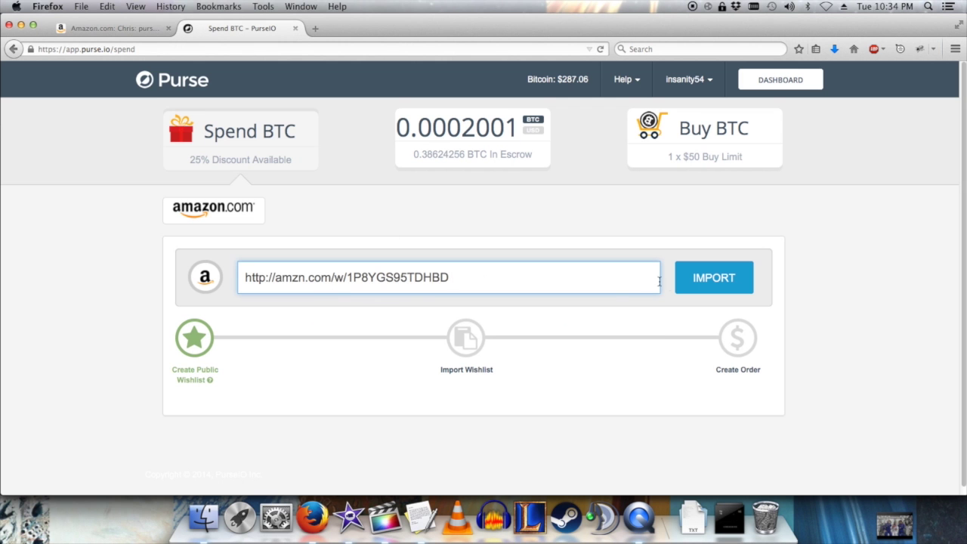
- Import the purse 101 wish list and go to Amazon to adjust its settings
click(725, 286)
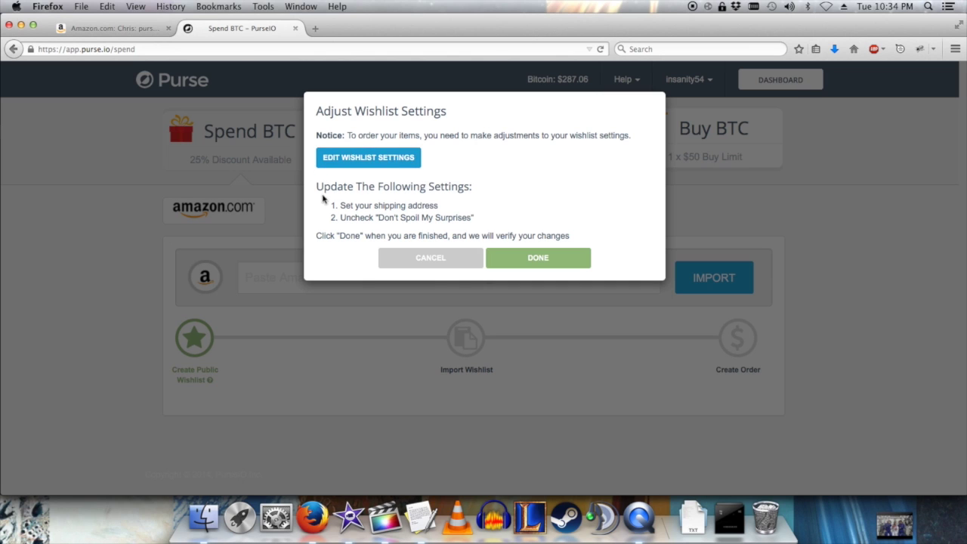
click(333, 164)
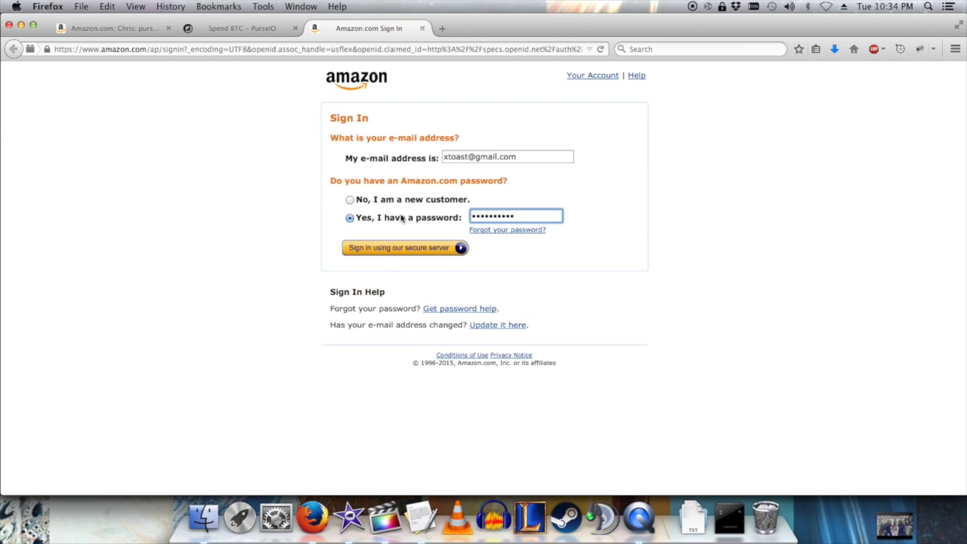
- Sign in to Amazon and save purse 101 with an existing shipping address and surprises visible
click(389, 253)
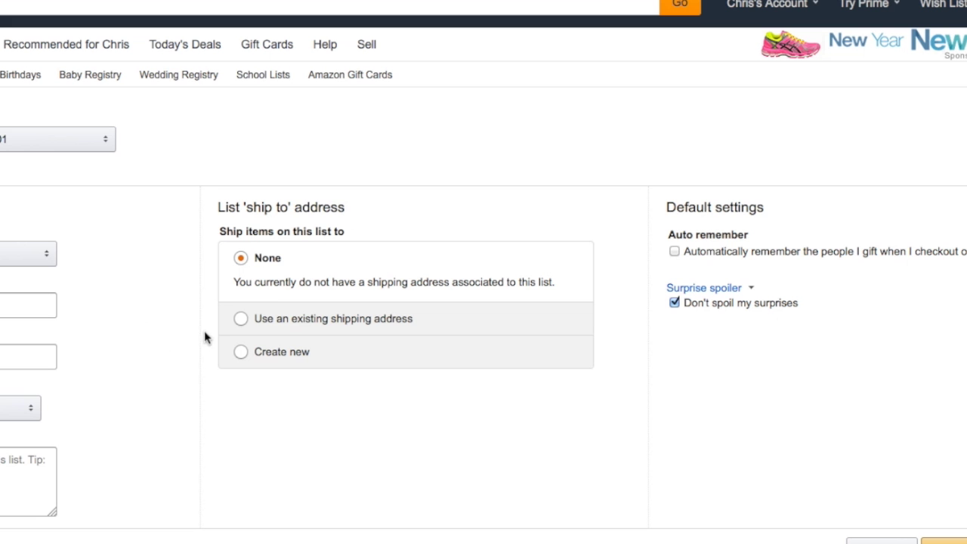
click(240, 319)
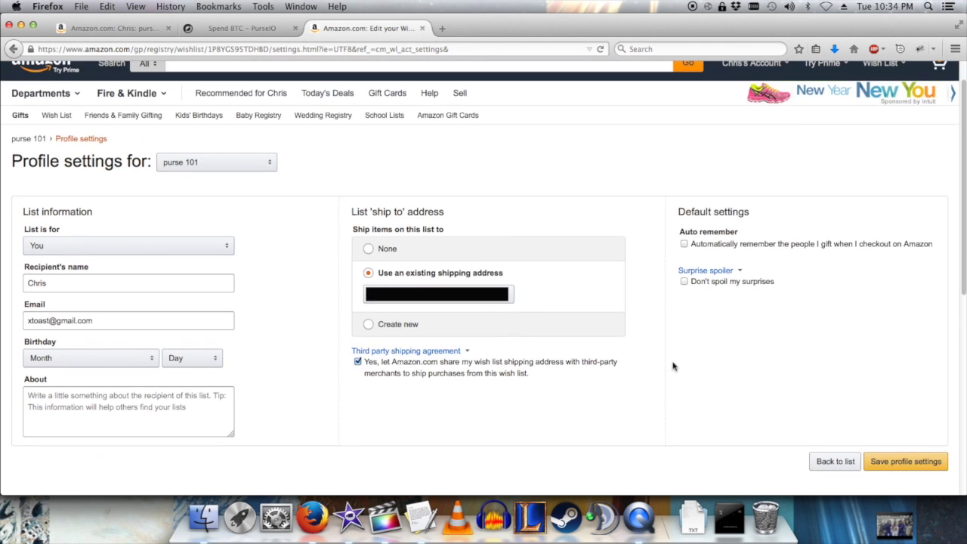
scroll(659, 370, down, 3)
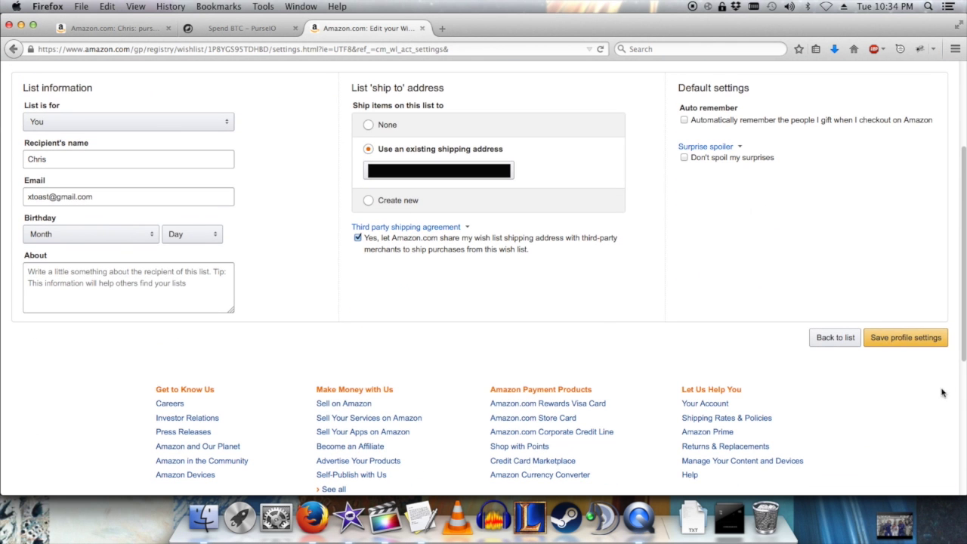
click(896, 341)
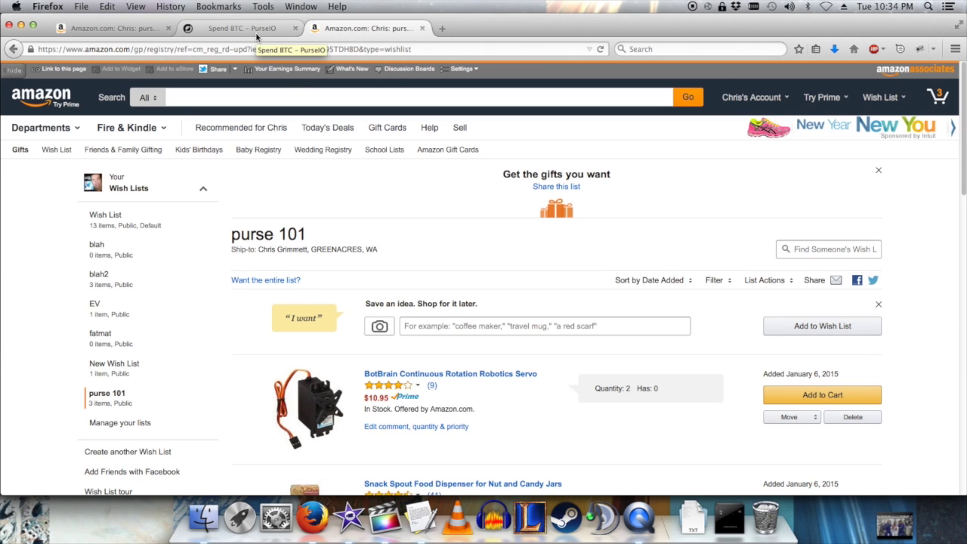
click(257, 34)
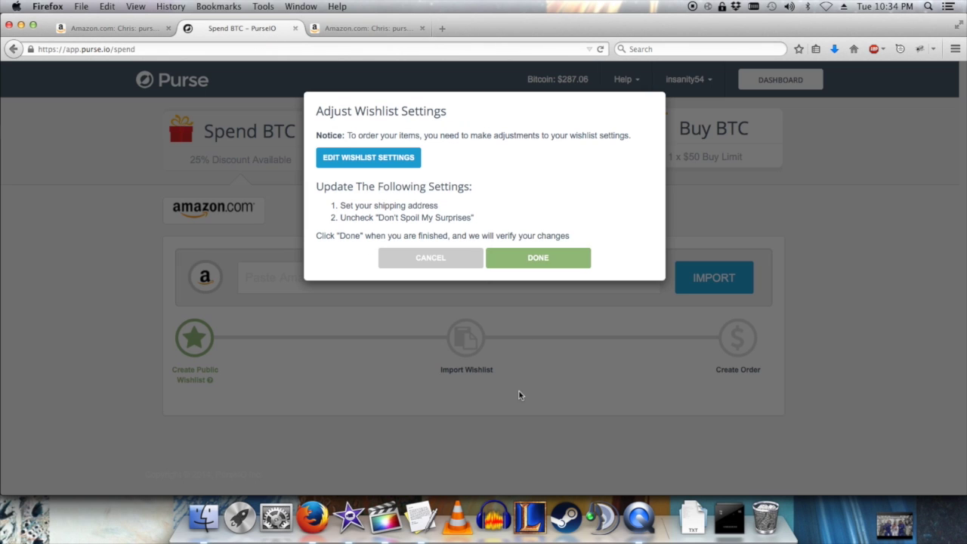
- Accept the purse 101 wish list settings and set the order discount to 25%
click(525, 260)
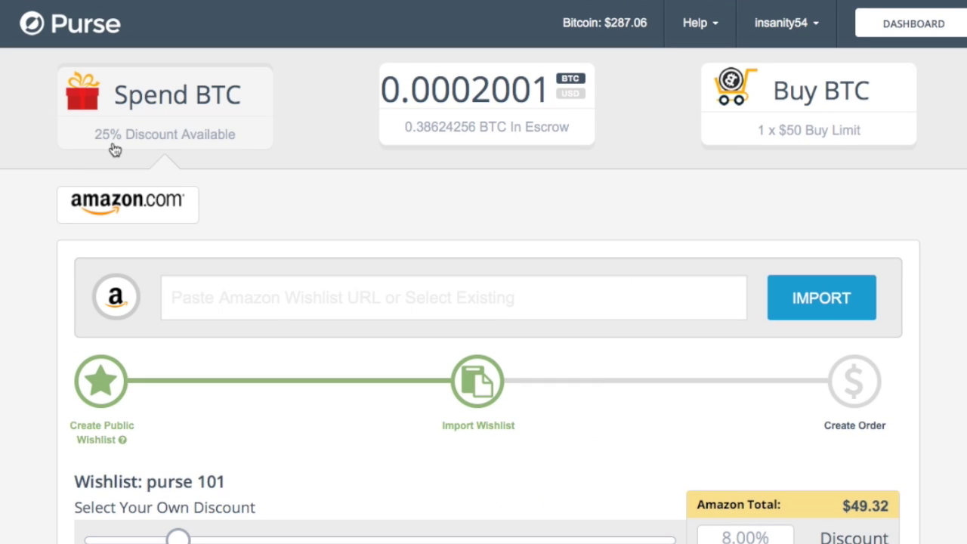
scroll(187, 173, down, 5)
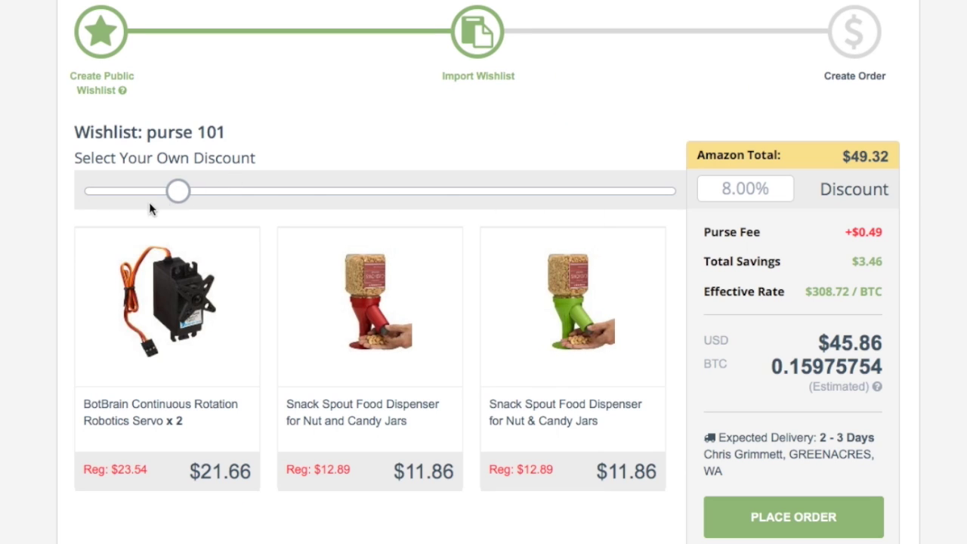
drag(179, 190, 374, 192)
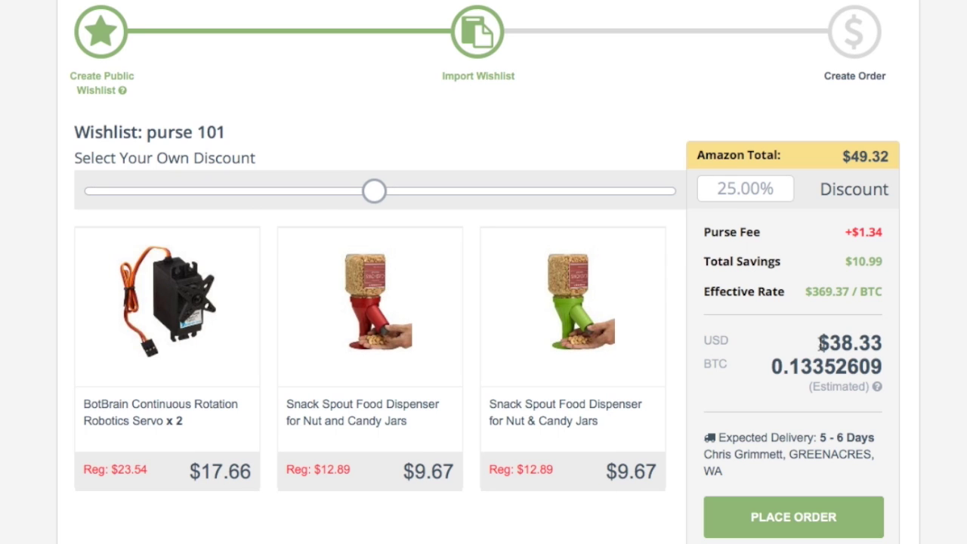
- Check the discounted total of $38.33 and place the order
drag(817, 343, 883, 348)
click(916, 385)
click(826, 518)
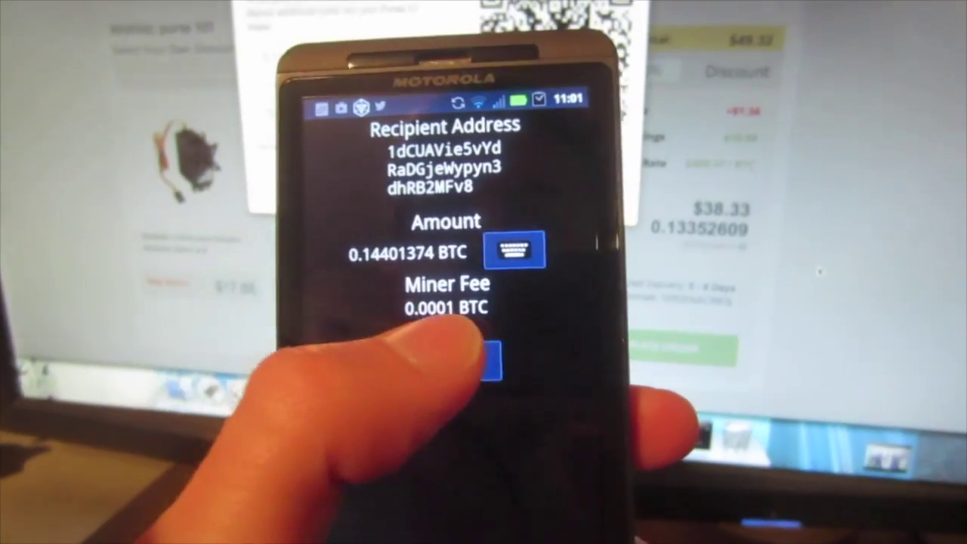
- Send the 0.14401374 BTC deposit from the phone wallet and confirm it was sent
click(463, 362)
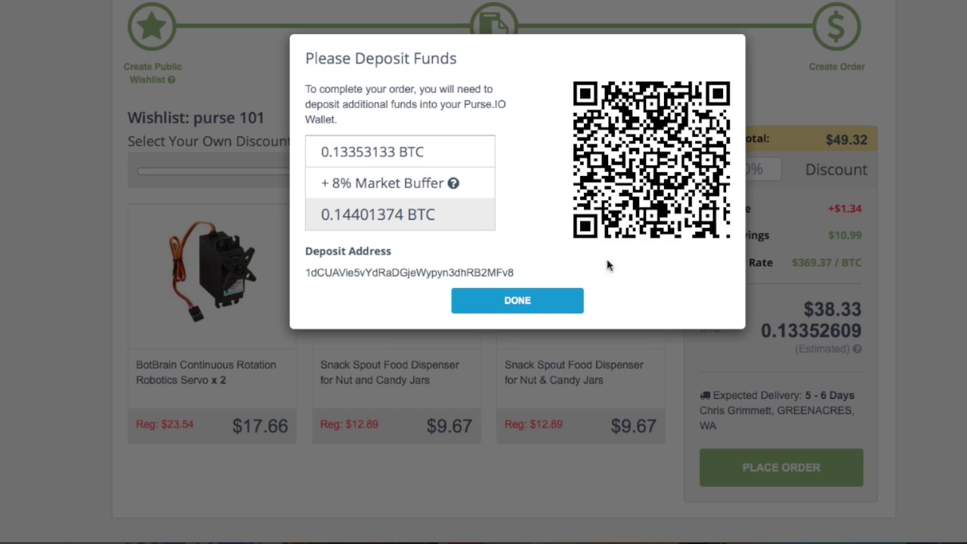
click(529, 304)
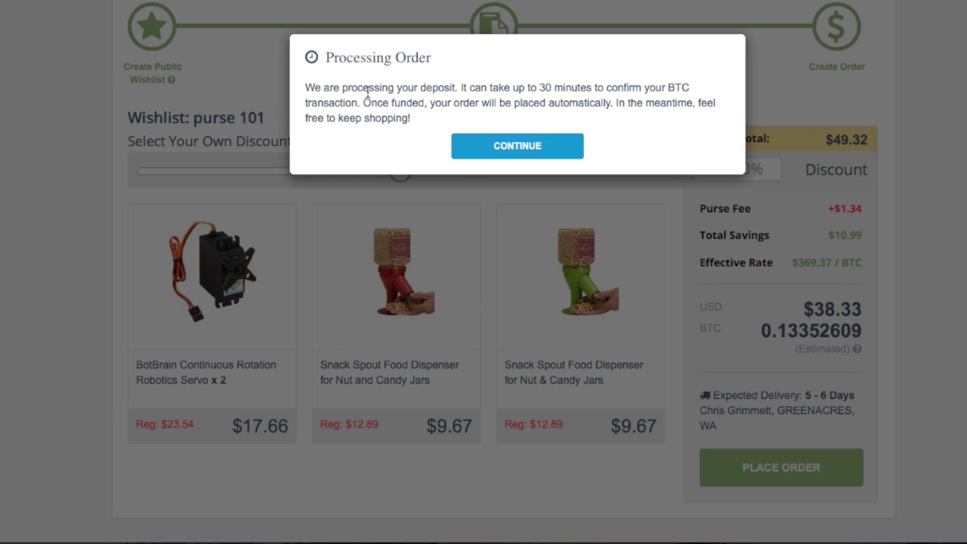
- Continue past the processing notice and review the placed order's items at 25% discount
click(501, 145)
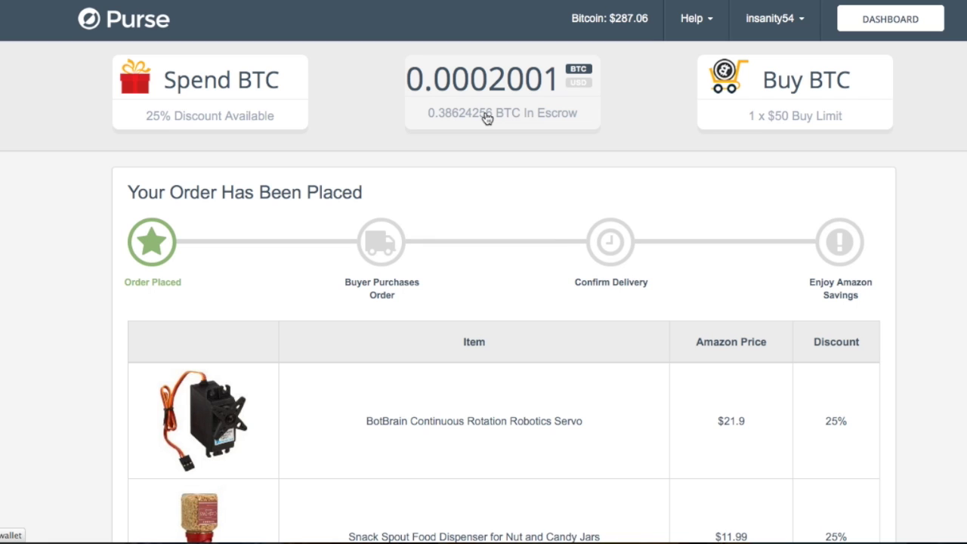
scroll(297, 317, down, 5)
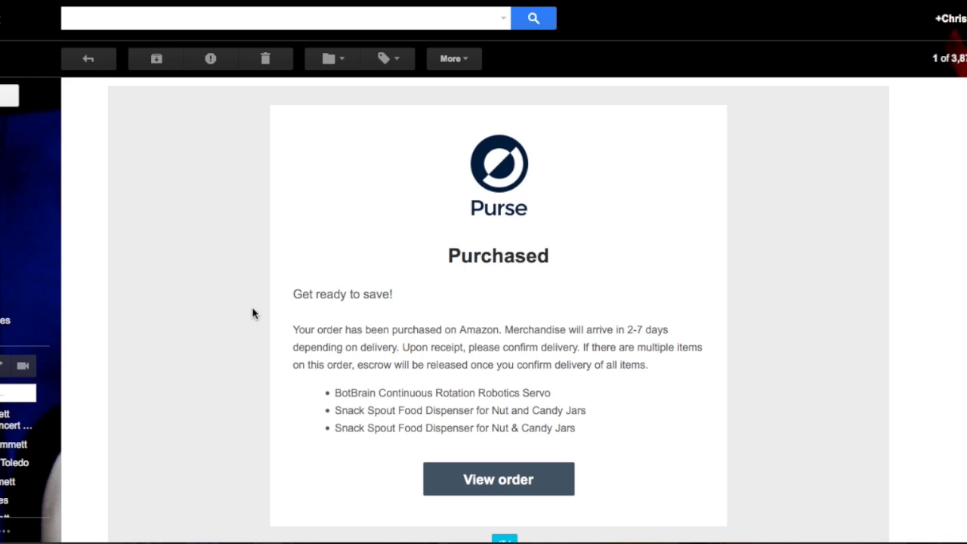
scroll(253, 313, up, 2)
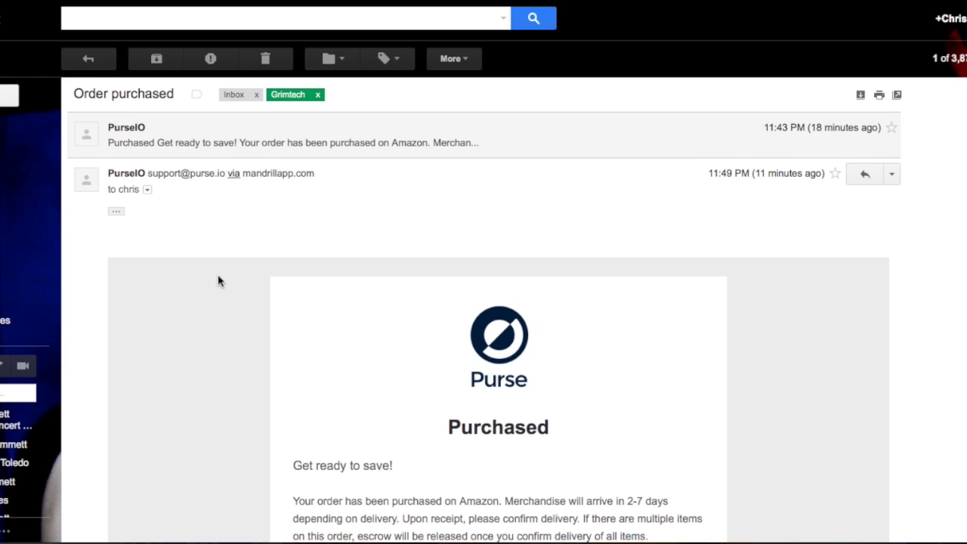
scroll(218, 281, down, 1)
scroll(218, 281, down, 4)
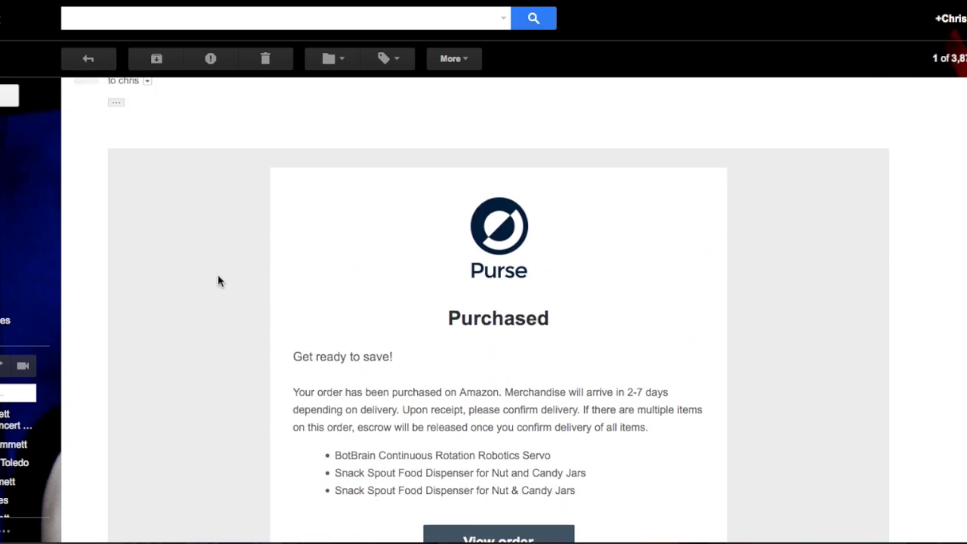
scroll(217, 281, up, 5)
scroll(234, 277, down, 4)
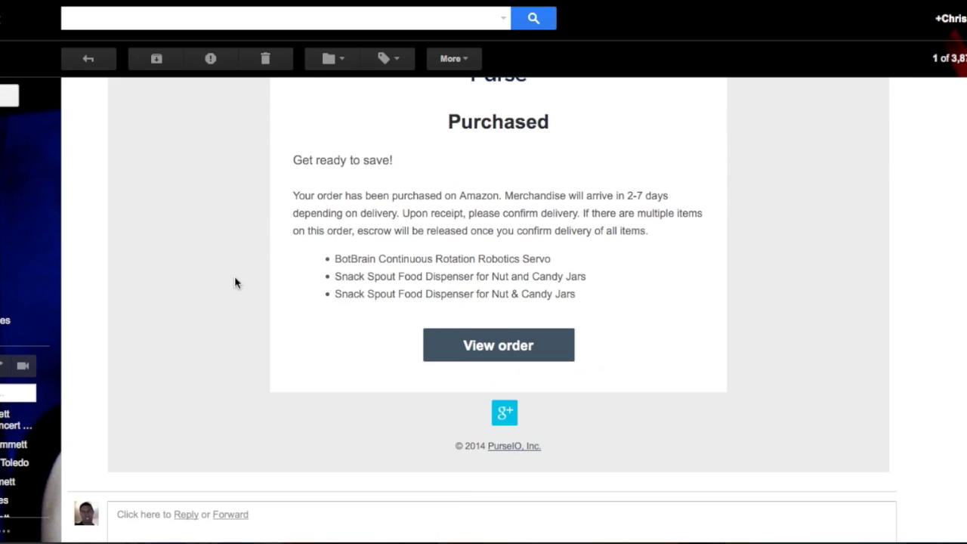
scroll(234, 277, up, 2)
scroll(233, 284, up, 1)
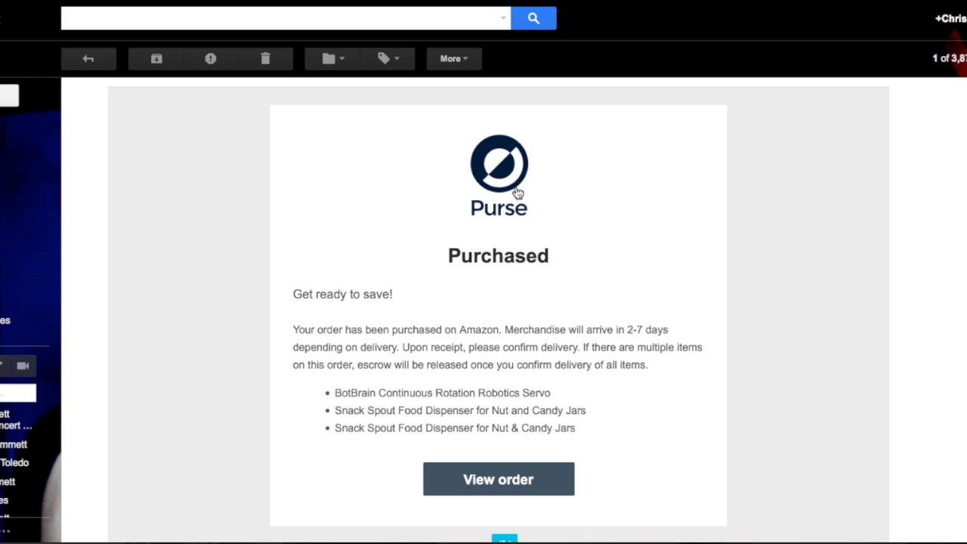
triple_click(315, 325)
click(412, 343)
drag(627, 330, 643, 330)
click(719, 301)
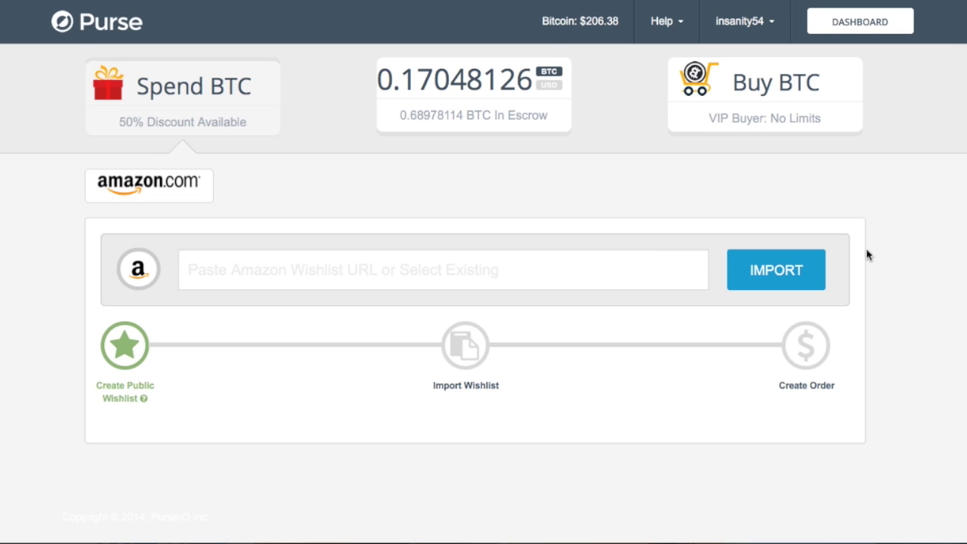
- From the dashboard, open the 2015-01-06 order and begin its shipment confirmation
click(876, 27)
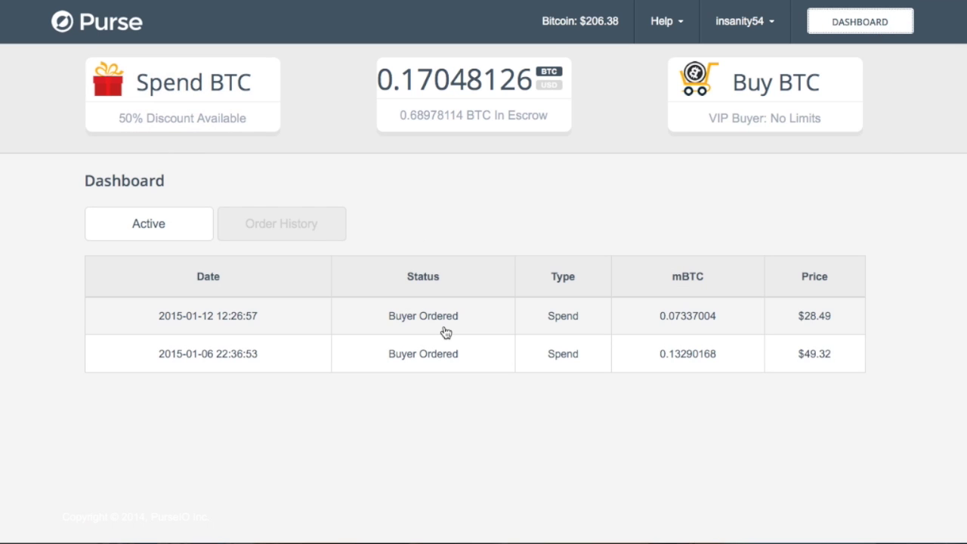
click(435, 366)
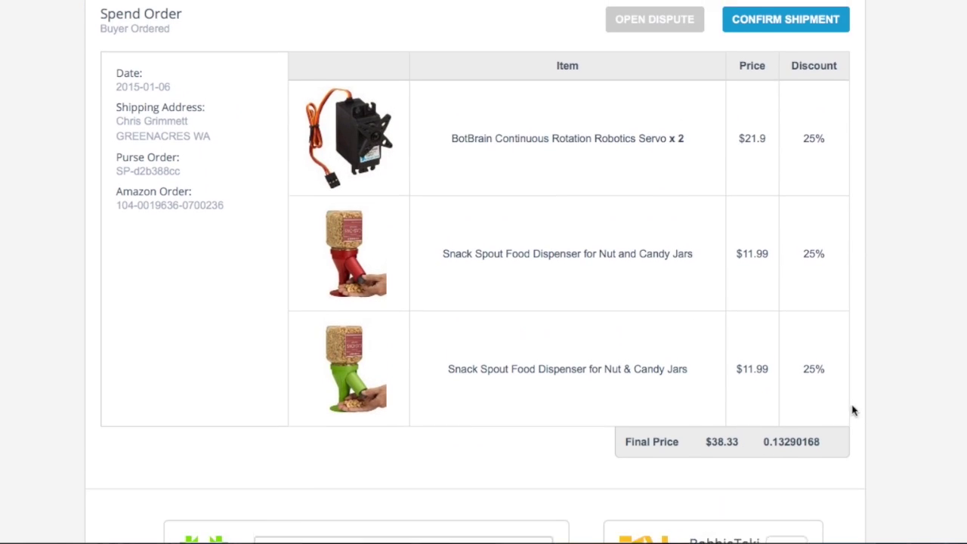
scroll(848, 410, up, 1)
click(759, 32)
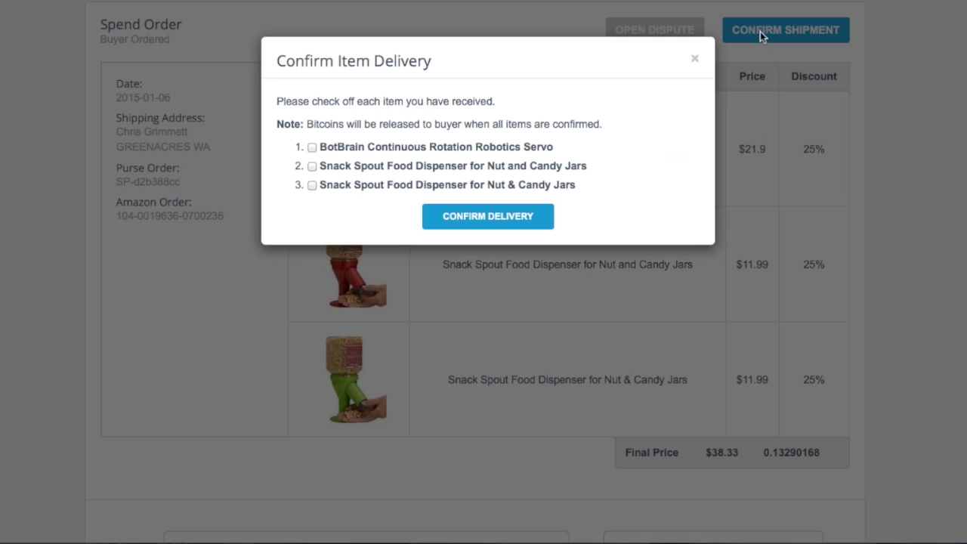
- Mark the BotBrain servo received, confirm delivery to release escrow, and dismiss the notice
click(312, 147)
click(476, 224)
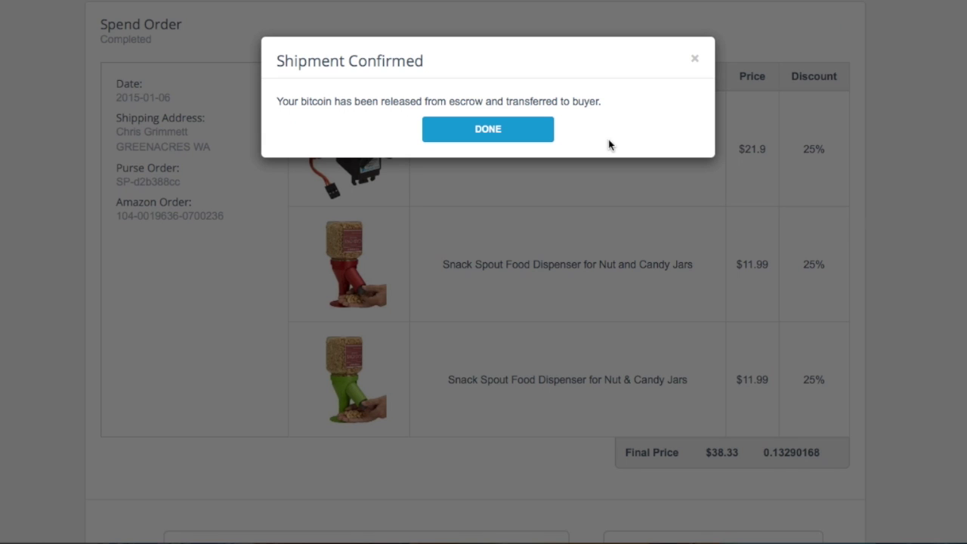
click(498, 135)
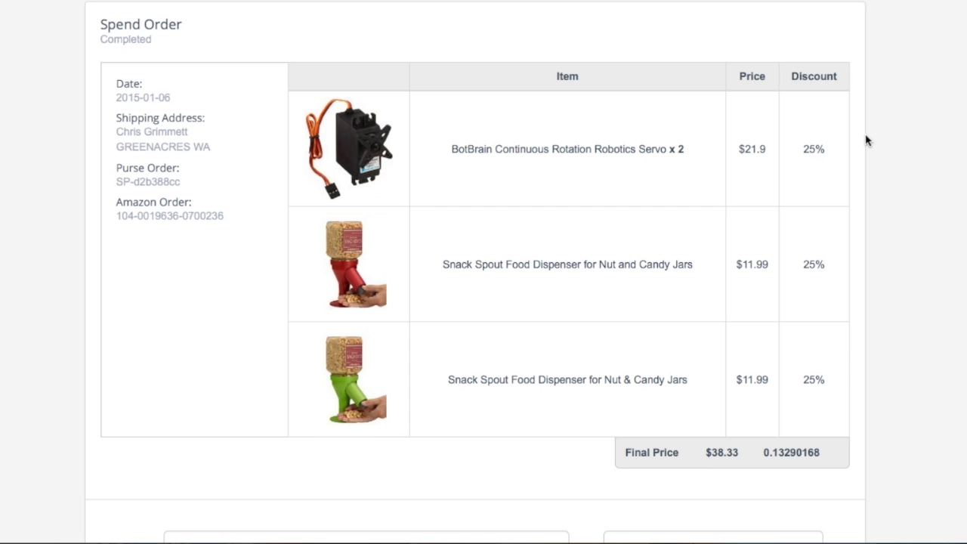